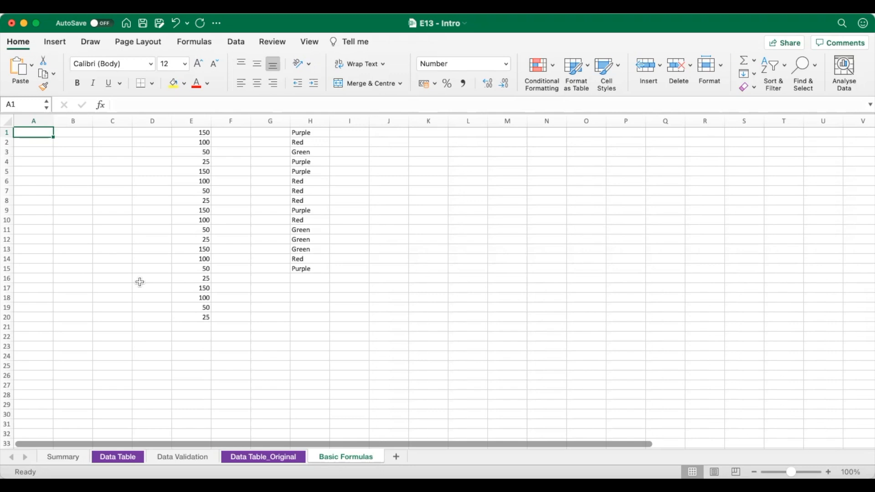
Step: View the Data Table and Summary sheets and return to the Basic Formulas sheet
left_click(115, 457)
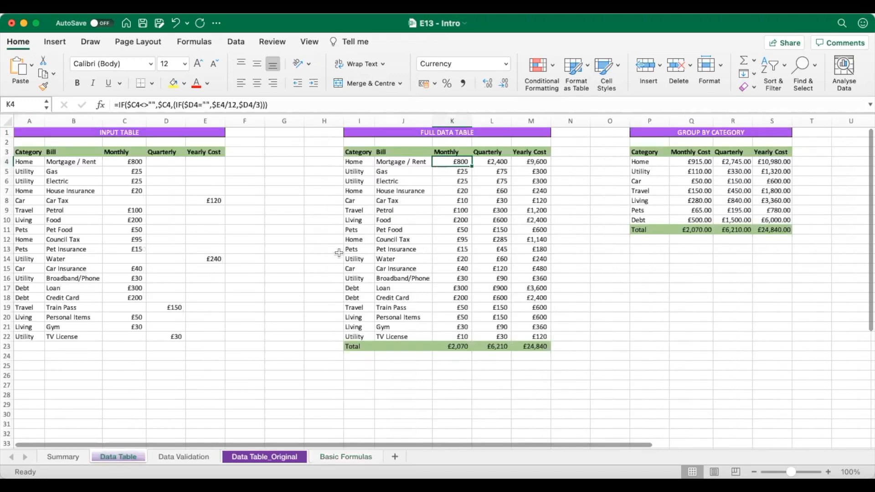
left_click(69, 455)
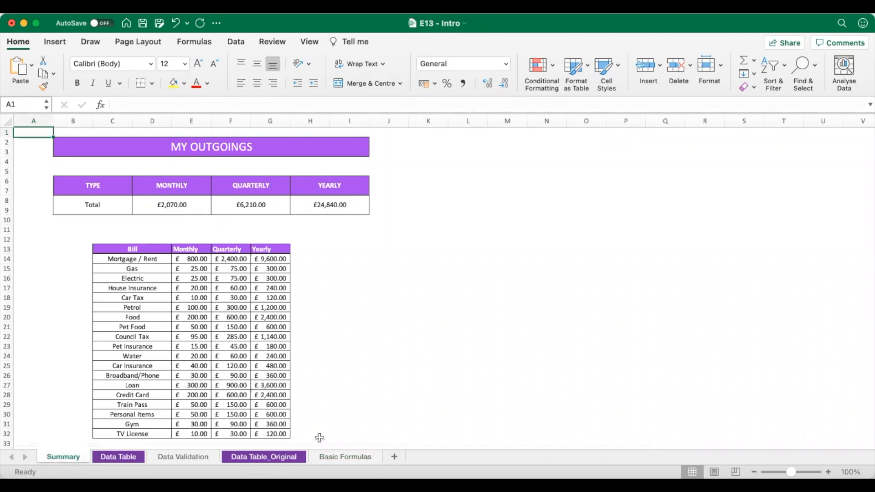
left_click(326, 458)
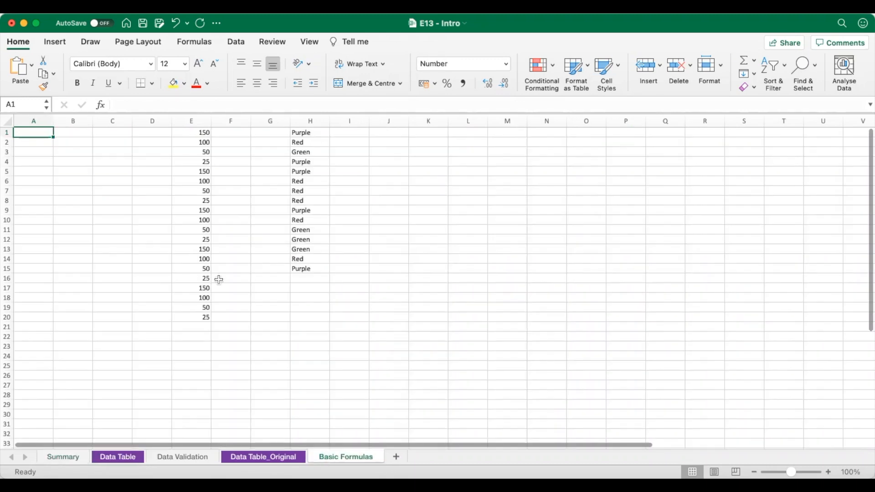
Step: Enter =COUNT(E1:E20) in cell A4 to count the numeric entries in column E
left_click(34, 165)
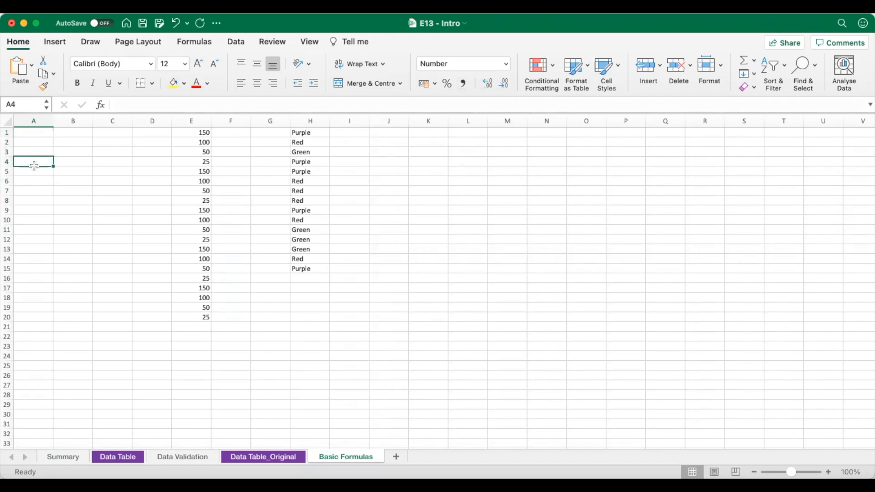
type("=COUN")
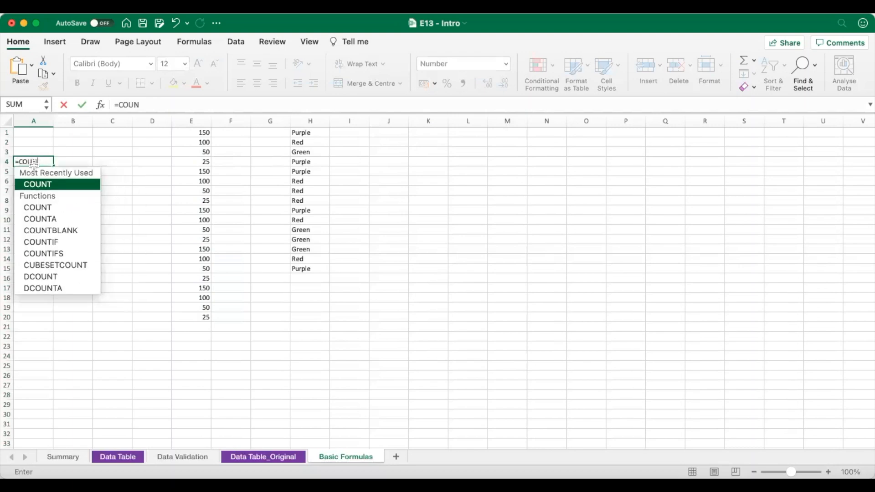
type("T(")
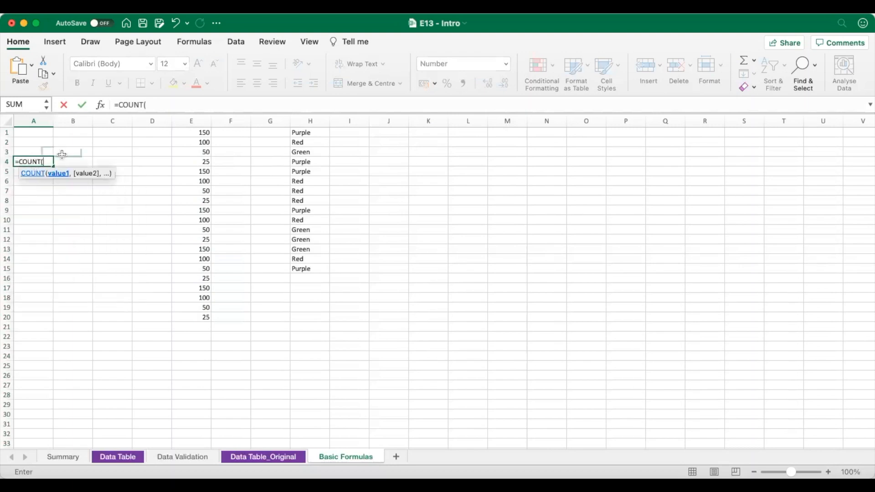
mouse_move(189, 133)
left_mouse_down()
mouse_move(191, 140)
mouse_move(190, 132)
left_mouse_up()
key("shift+Down")
key("shift+Down")
key("shift+Down")
key("shift+Down")
key("shift+Down")
key("shift+Down")
key("shift+Down")
key("shift+Down")
key("shift+Down")
key("shift+Down")
key("shift+Down")
key("shift+Down")
key("shift+Down")
key("shift+Down")
key("shift+Down")
key("shift+Down")
key("shift+Down")
key("shift+Down")
key("shift+Down")
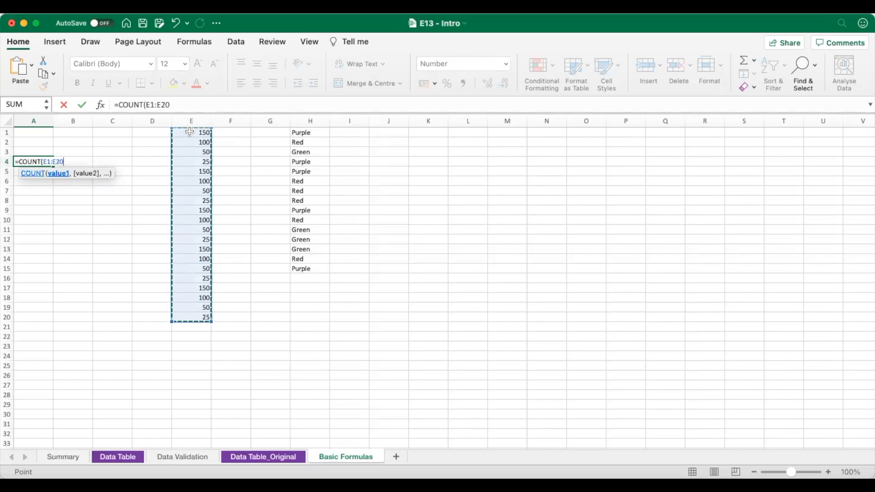
type(")")
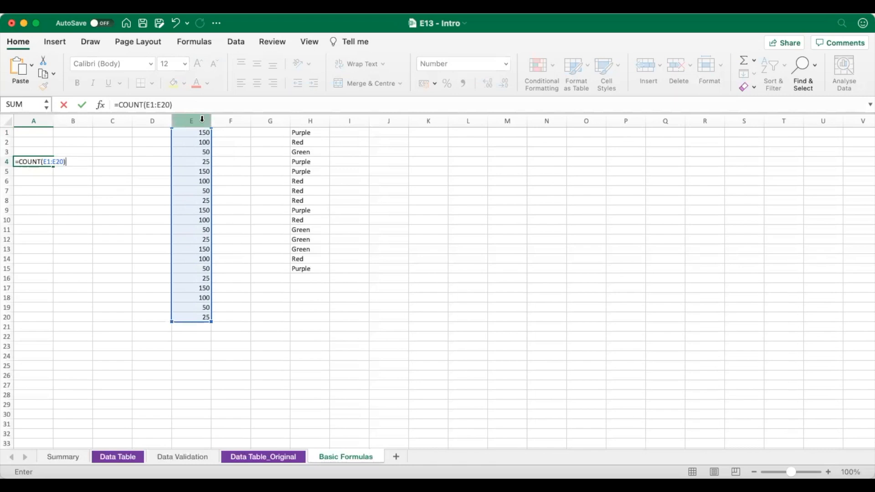
key("Return")
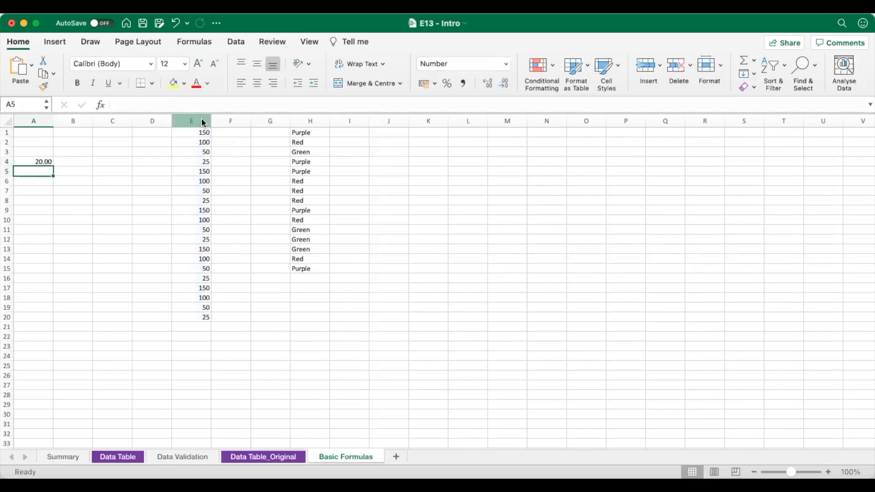
Step: Format the count in cell A4 to show no decimal places
left_click(45, 159)
left_click(498, 84)
left_click(498, 84)
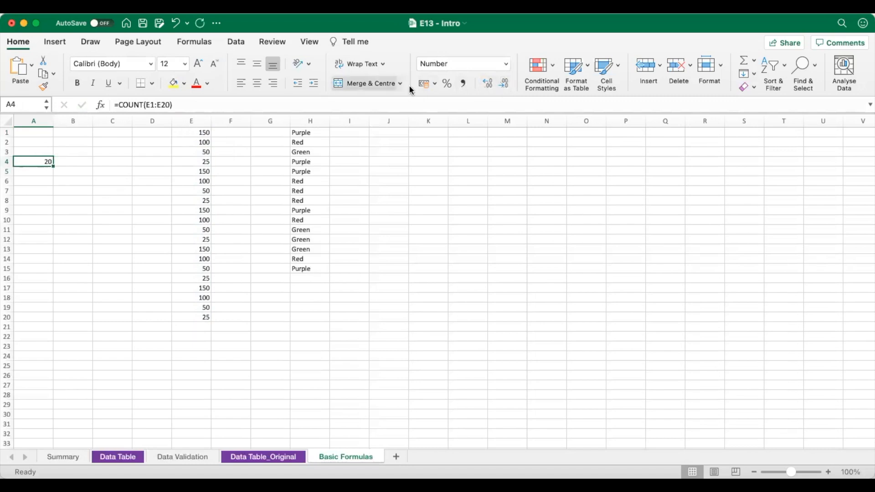
Step: Try displaying cell A4 with two decimal places and remove them again
left_click(488, 84)
left_click(489, 85)
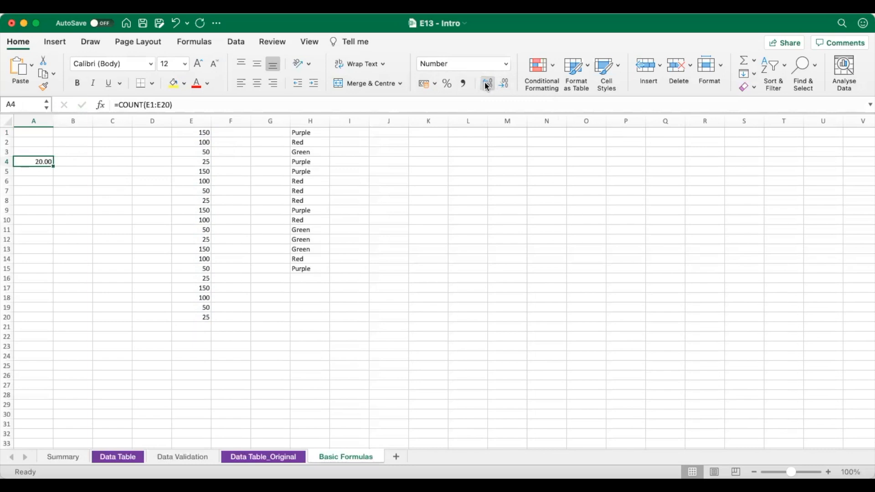
left_click(503, 85)
left_click(503, 85)
left_click(37, 187)
type("=IF(")
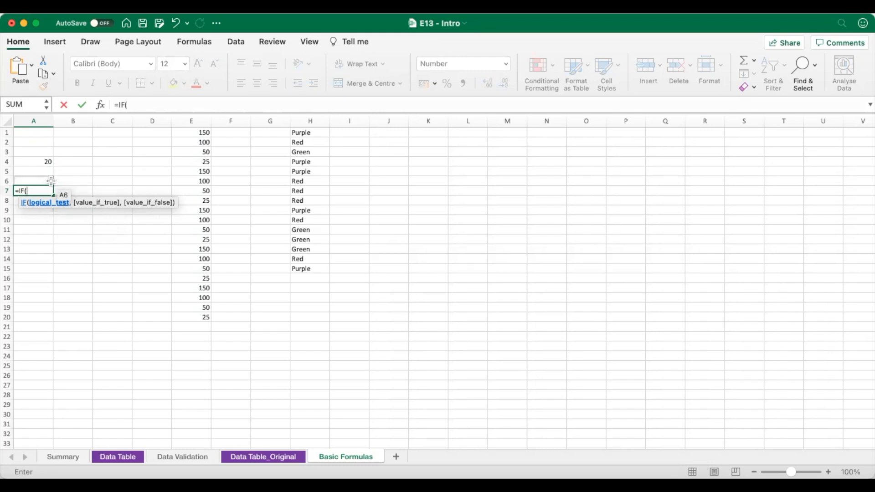
key("Escape")
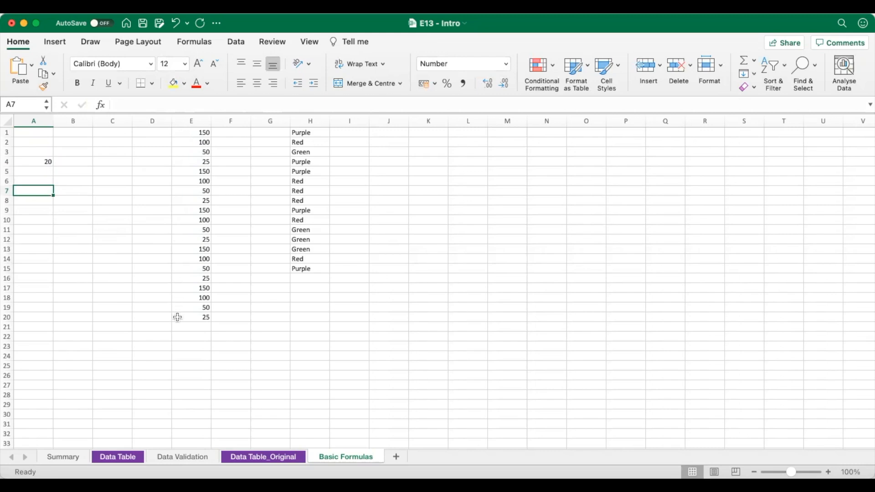
Step: Enter =COUNTIF(E1:E20,25) in cell A6 to count how often 25 occurs in column E
left_click(46, 182)
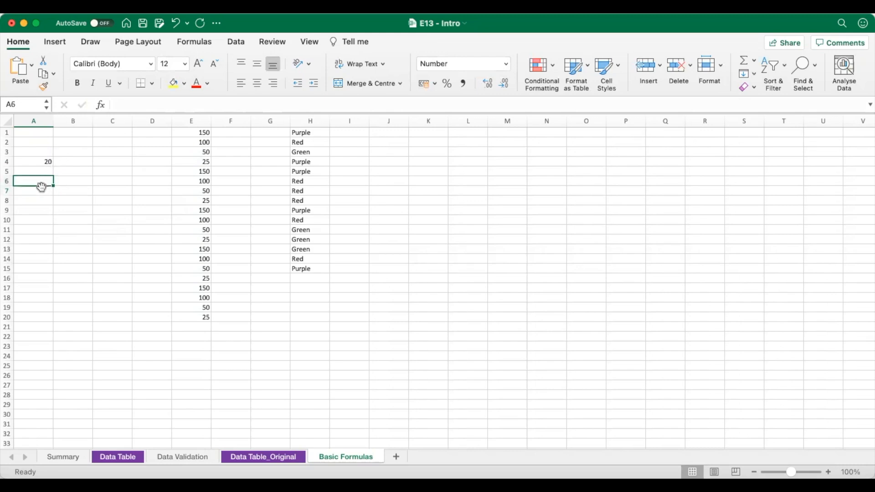
left_click(150, 106)
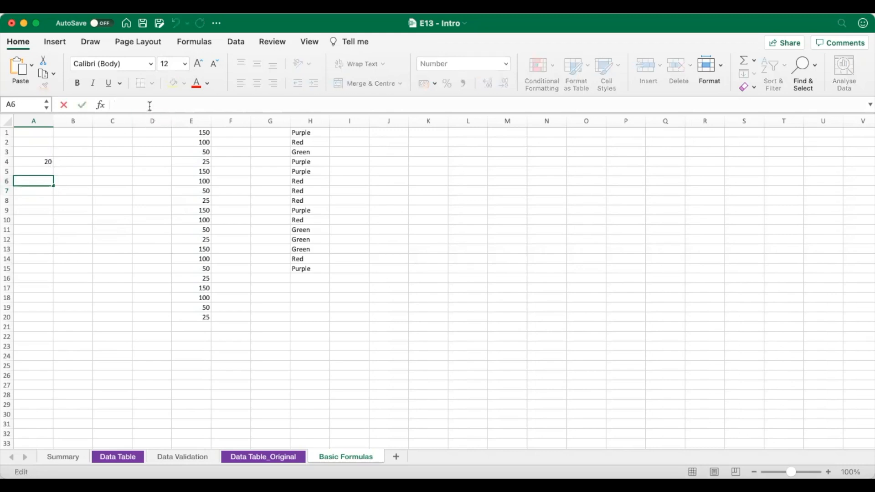
type("=COUNTIF")
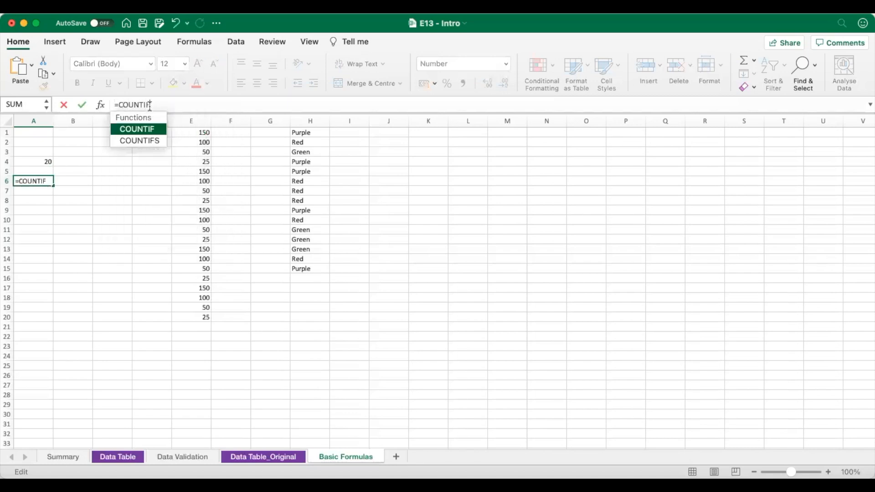
type("(")
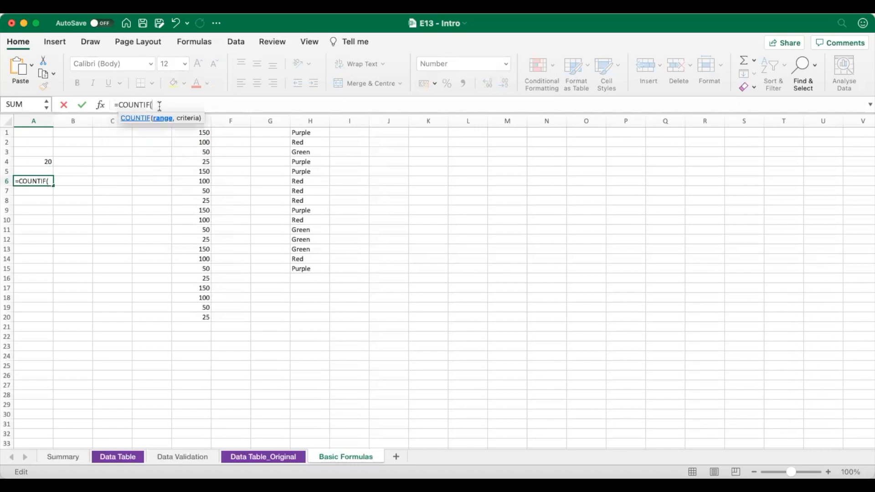
left_click(188, 134)
key("shift+Down")
key("shift+Down")
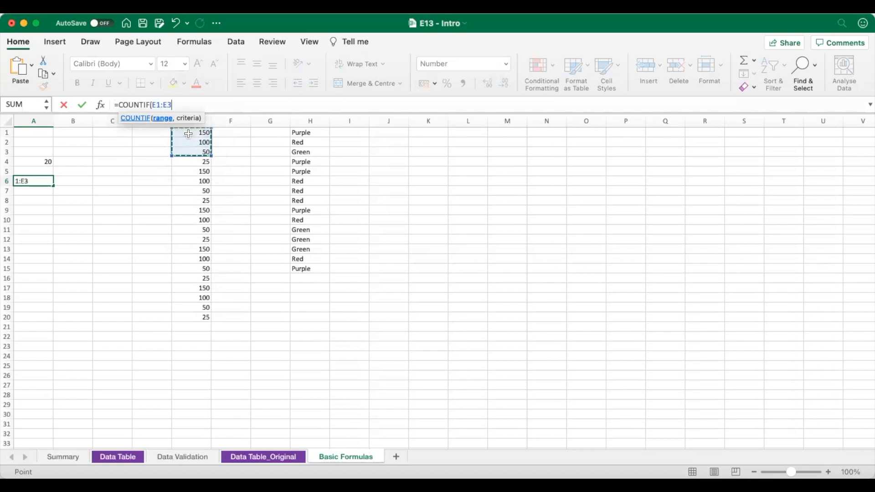
key("shift+Down")
key("shift+Down")
key("shift+Down")
key("shift+Down")
key("shift+Down")
key("shift+Down")
key("shift+Down")
key("shift+Down")
key("shift+Down")
key("shift+Down")
key("shift+Down")
key("shift+Down")
key("shift+Down")
key("shift+Down")
key("shift+Down")
key("shift+Down")
key("shift+Down")
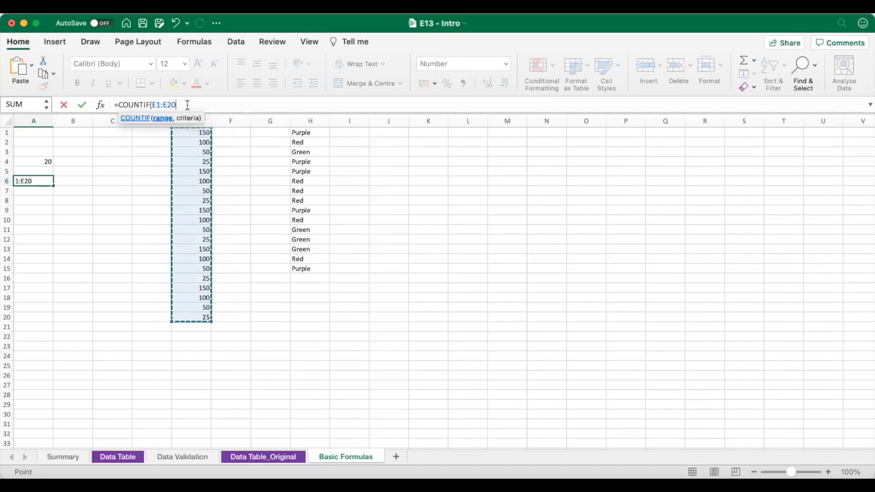
type(",")
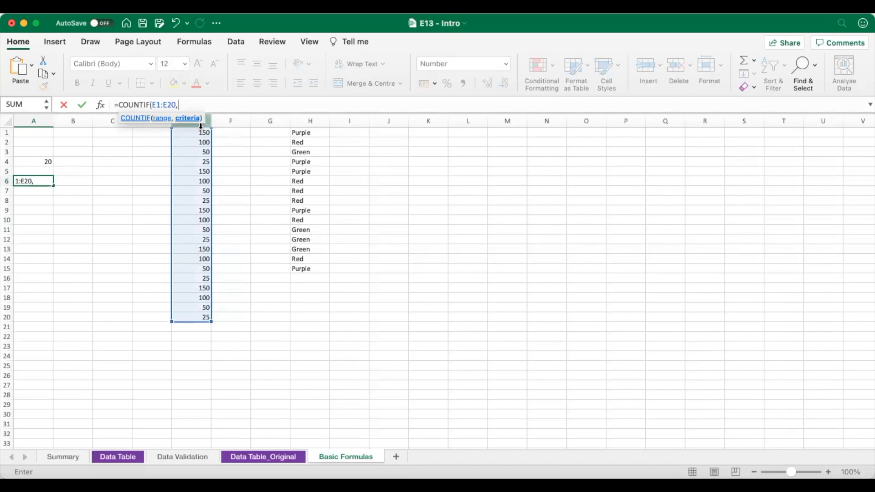
type("25)")
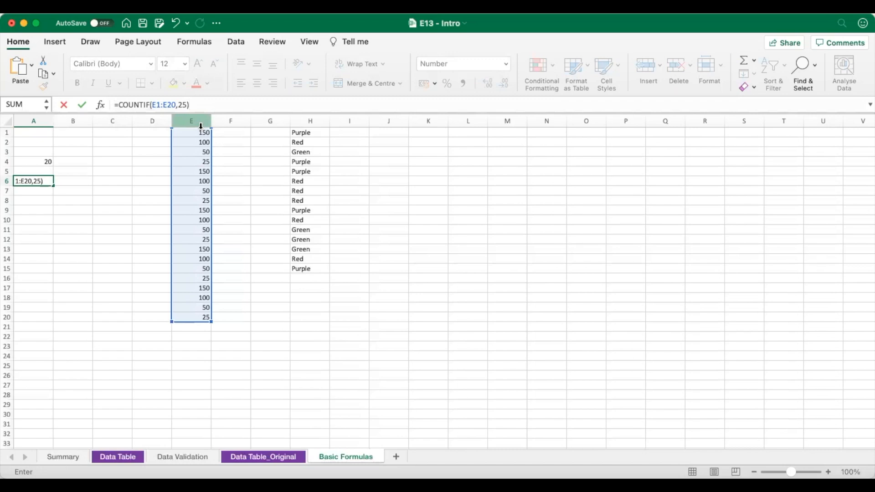
key("Return")
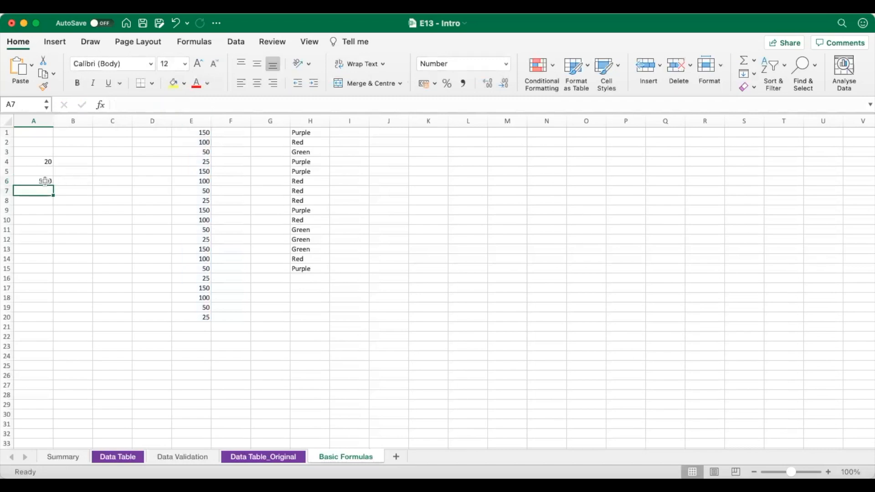
Step: Format the COUNTIF result in cell A6 to show no decimal places
left_click(45, 181)
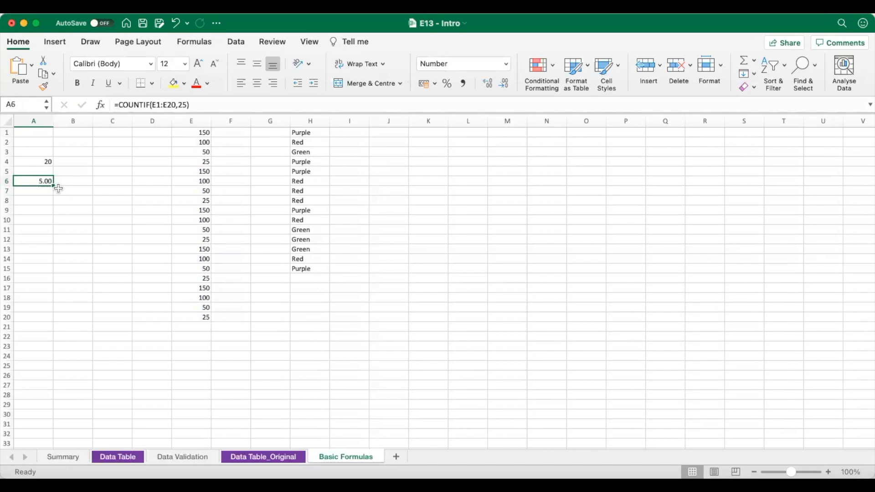
left_click(504, 84)
left_click(504, 85)
Step: Fill every cell in column E containing 25 with yellow: E4, E8, E12, E16 and E20
left_click(198, 132)
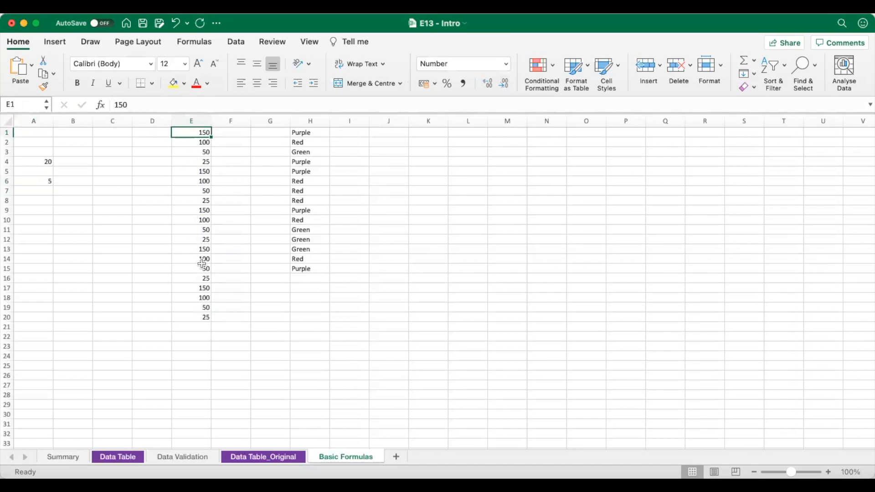
left_click(190, 162)
left_click(174, 83)
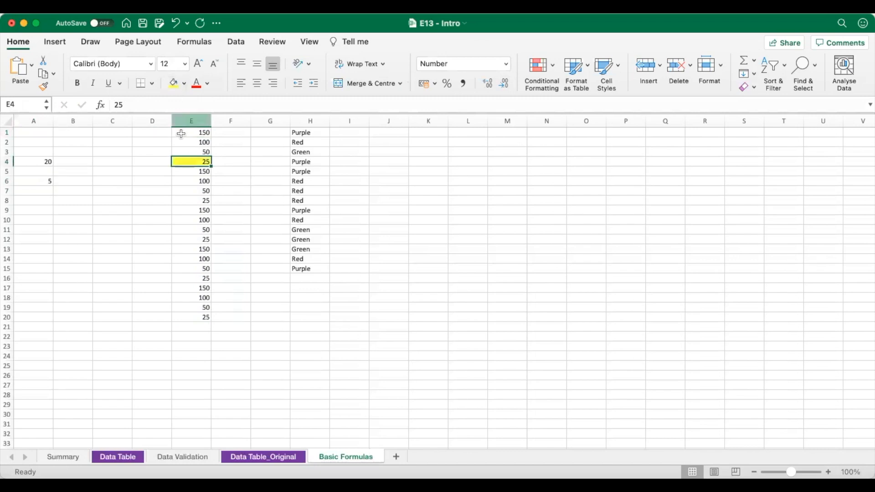
left_click(188, 201)
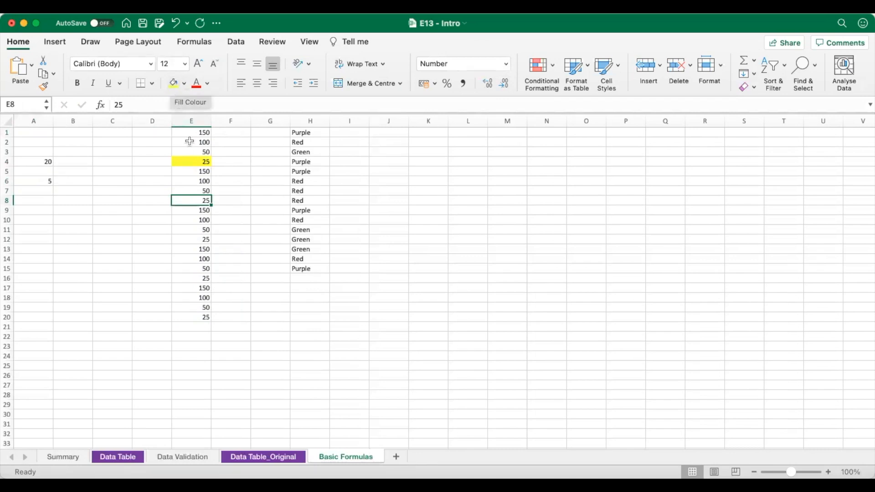
left_click(174, 85)
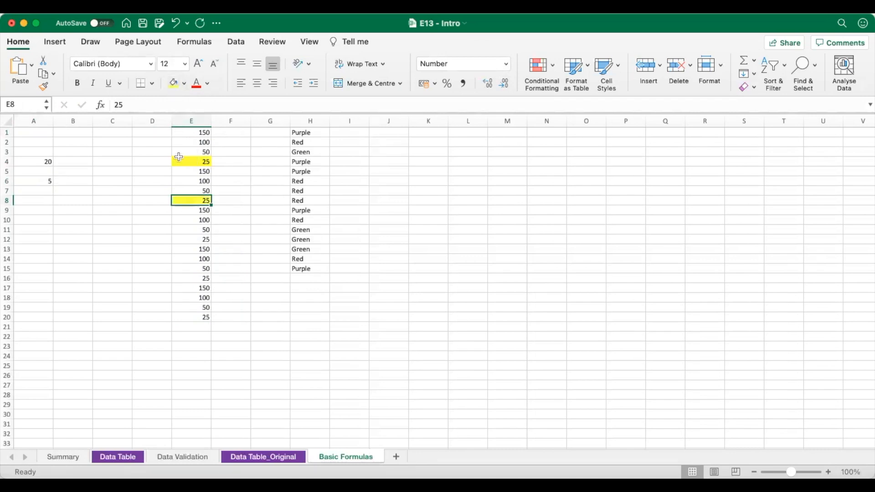
left_click(190, 240)
left_click(174, 84)
left_click(198, 277)
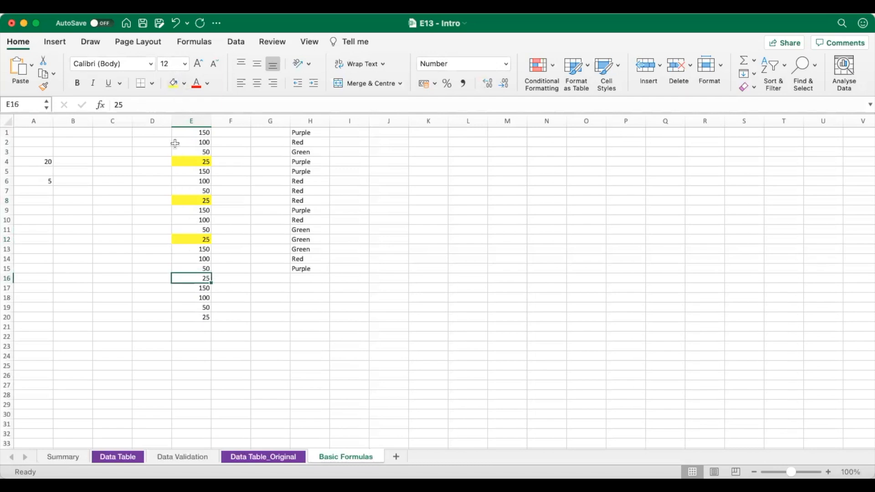
left_click(176, 84)
left_click(195, 311)
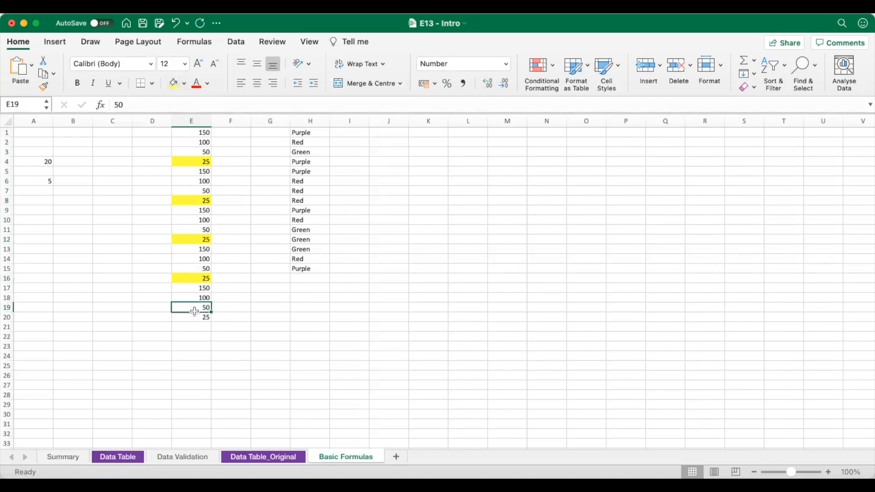
left_click(196, 317)
left_click(173, 84)
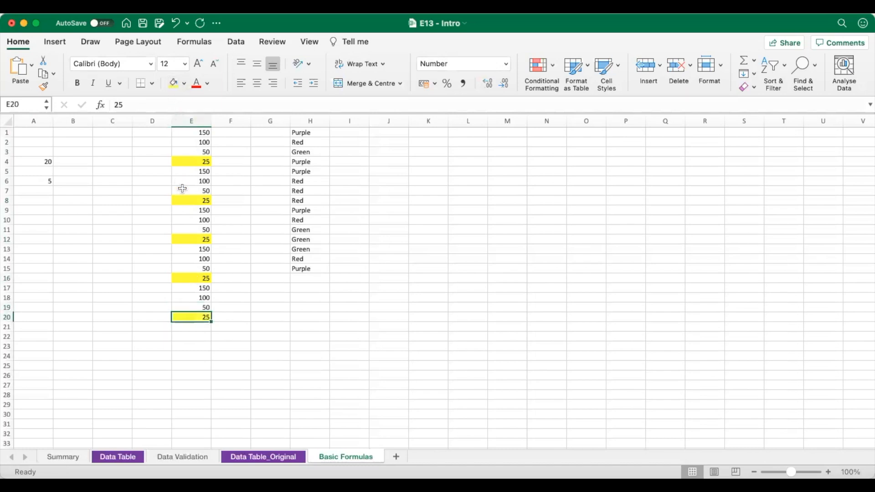
Step: Change the criterion of the COUNTIF formula in cell A6 to 100
left_click(45, 182)
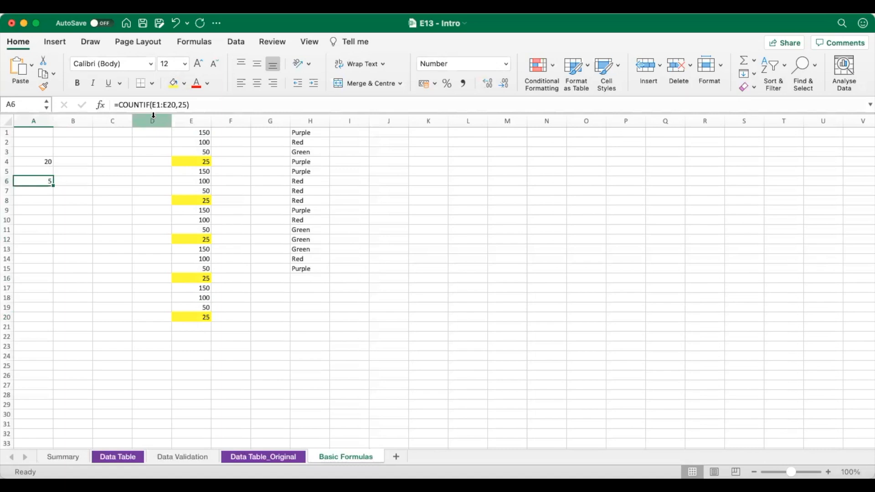
left_click(188, 104)
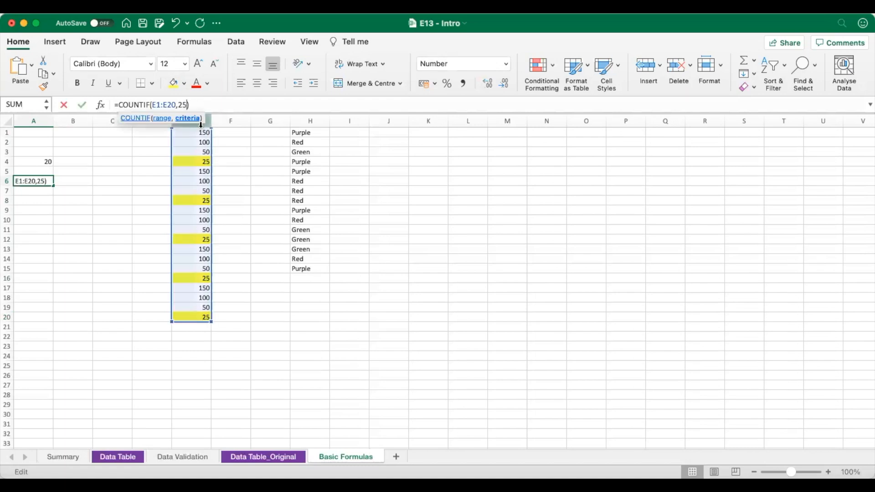
key("BackSpace")
key("BackSpace")
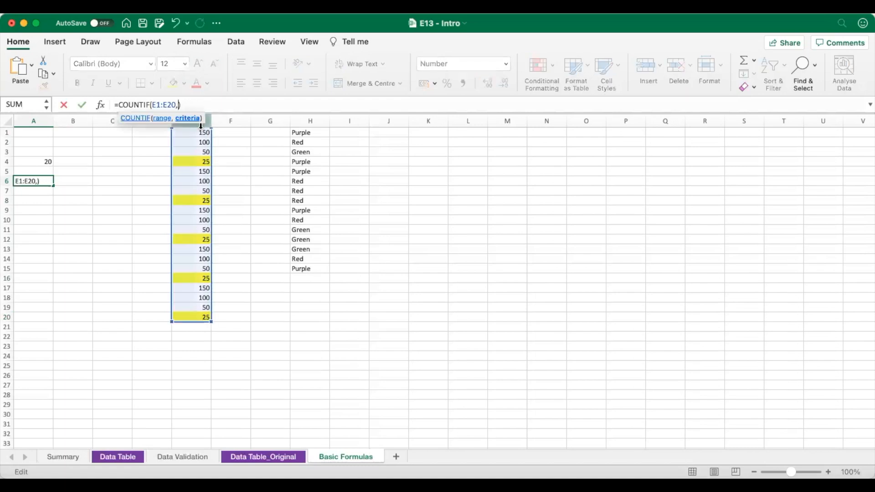
type("100")
key("Return")
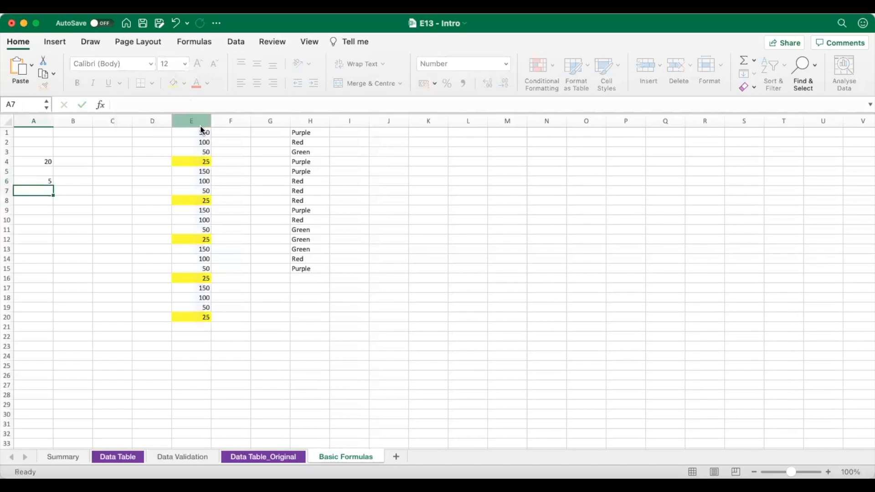
key("Up")
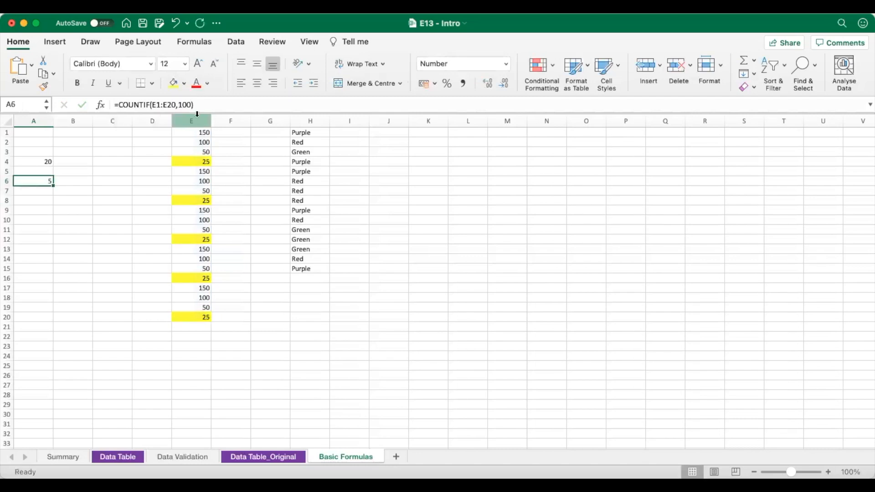
Step: Change the criterion of the COUNTIF formula in cell A6 to 200
left_click(192, 105)
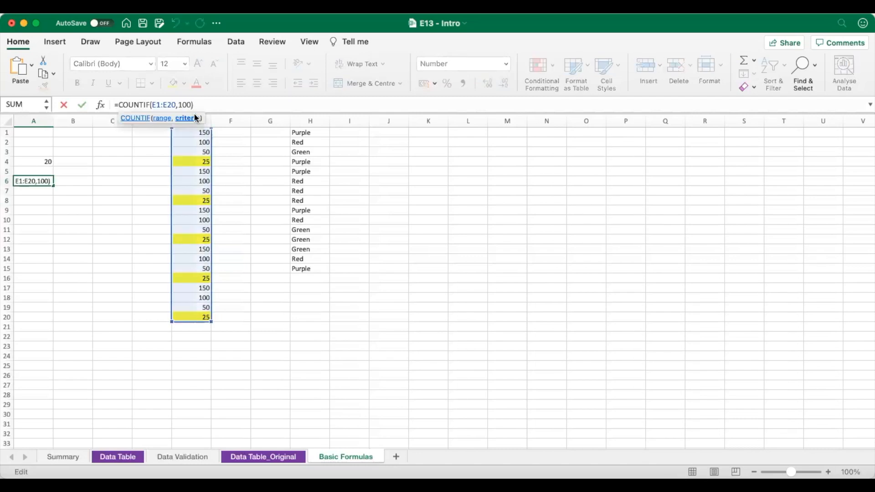
key("BackSpace")
key("BackSpace")
key("BackSpace")
type("200")
key("Return")
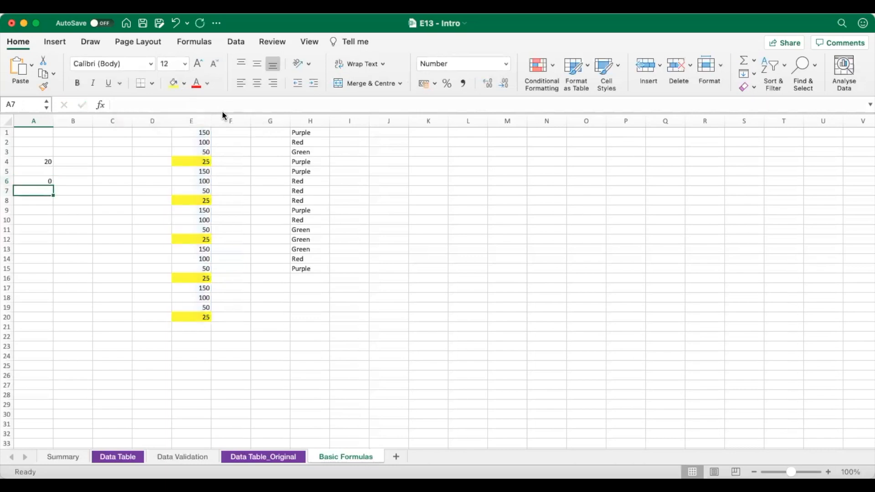
Step: Replace the criterion of the COUNTIF formula in cell A6 with a reference to cell E1
left_click(43, 181)
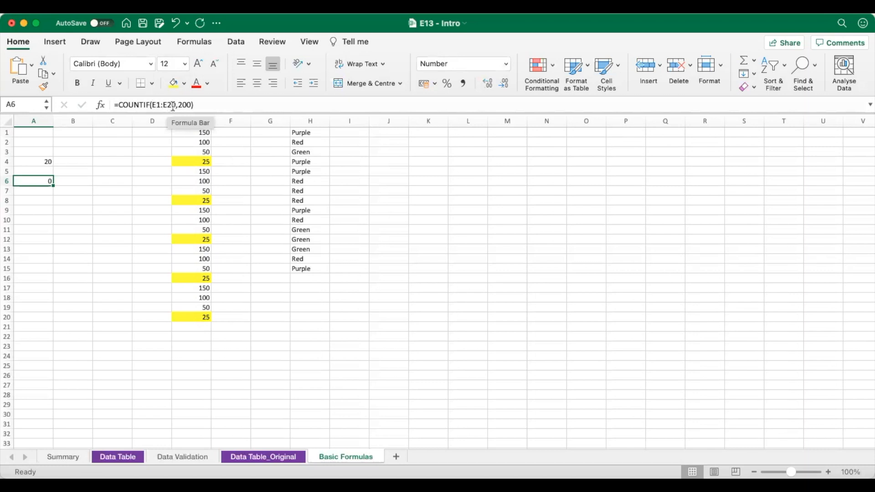
left_click_drag(179, 104, 193, 104)
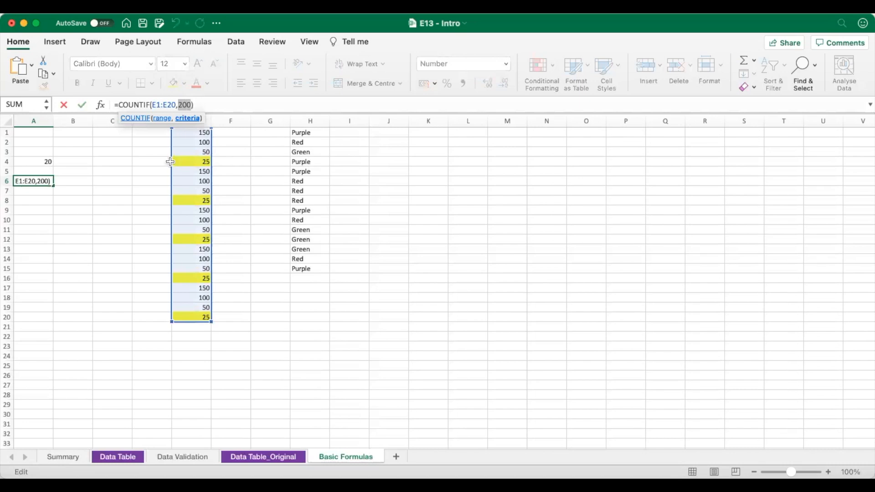
key("BackSpace")
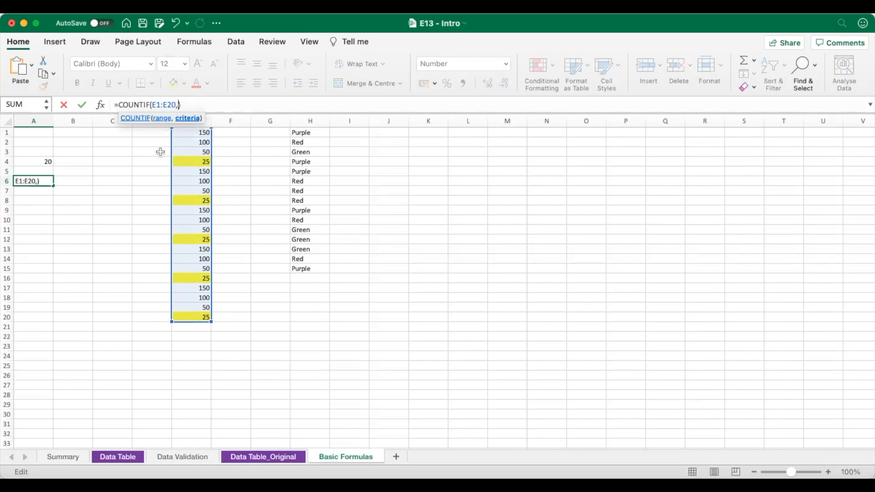
left_click(193, 133)
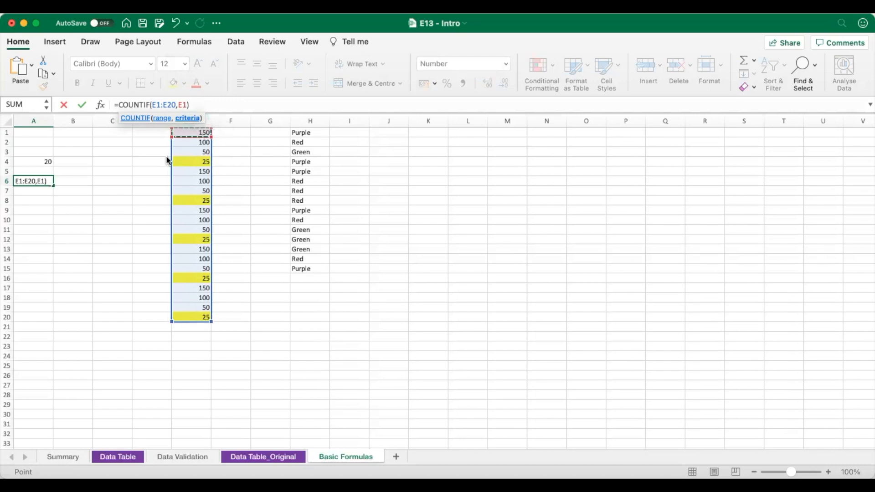
key("Return")
Step: Enter =COUNTIF(H1:H15,"Purple") in cell A9 to count the Purple entries in column H
left_click(31, 210)
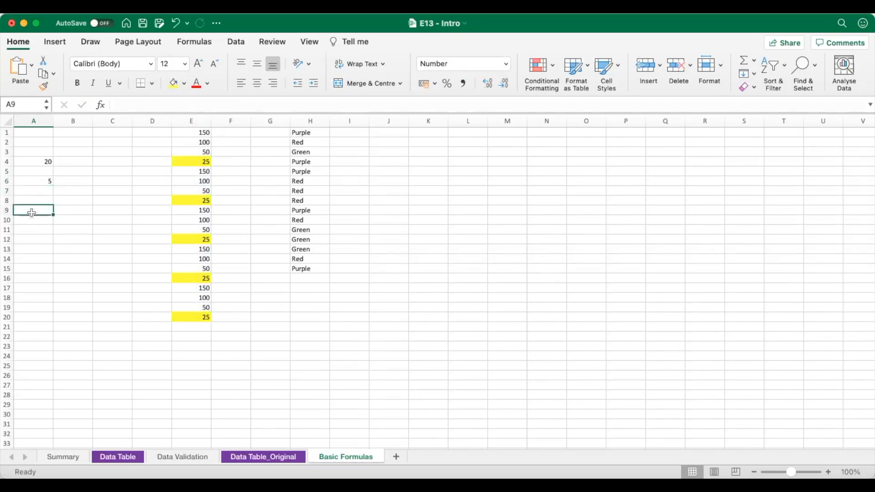
type("=")
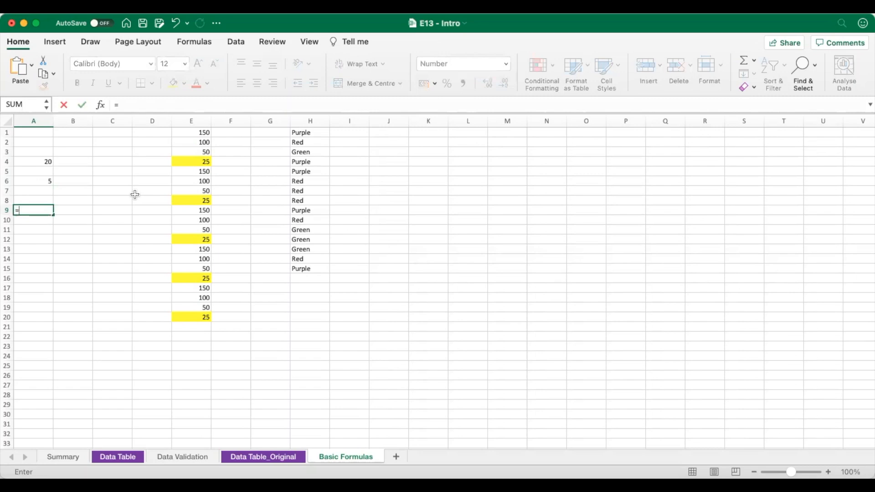
type("COUN")
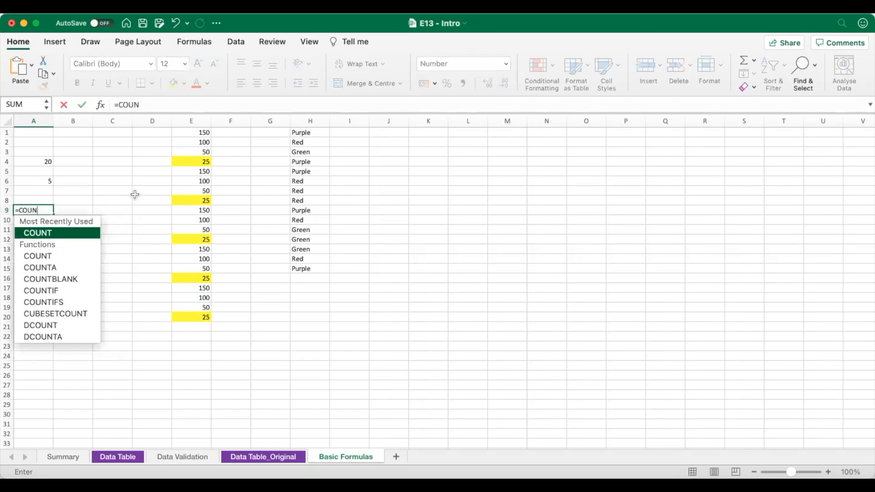
type("TIF(")
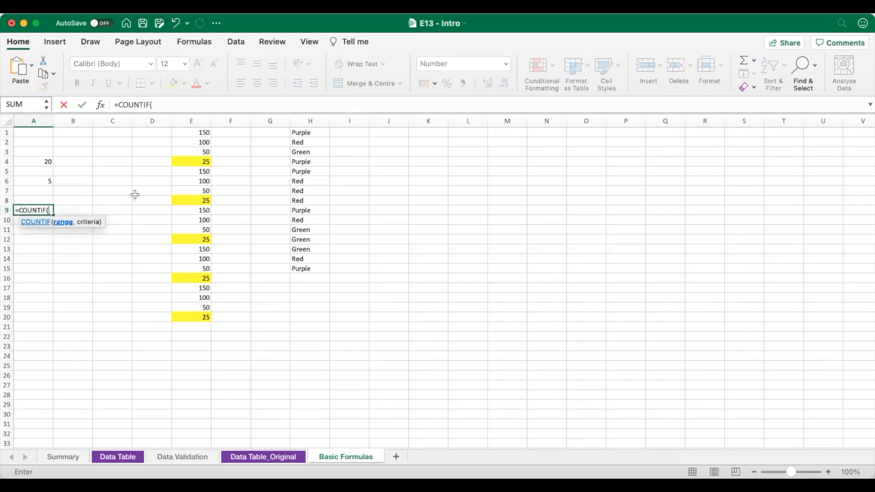
left_click(320, 133)
key("shift+Down")
key("shift+Down")
key("shift+Down")
key("shift+Down")
key("shift+Down")
key("shift+Down")
key("shift+Down")
key("shift+Down")
key("shift+Down")
key("shift+Down")
key("shift+Down")
key("shift+Down")
key("shift+Down")
key("shift+Down")
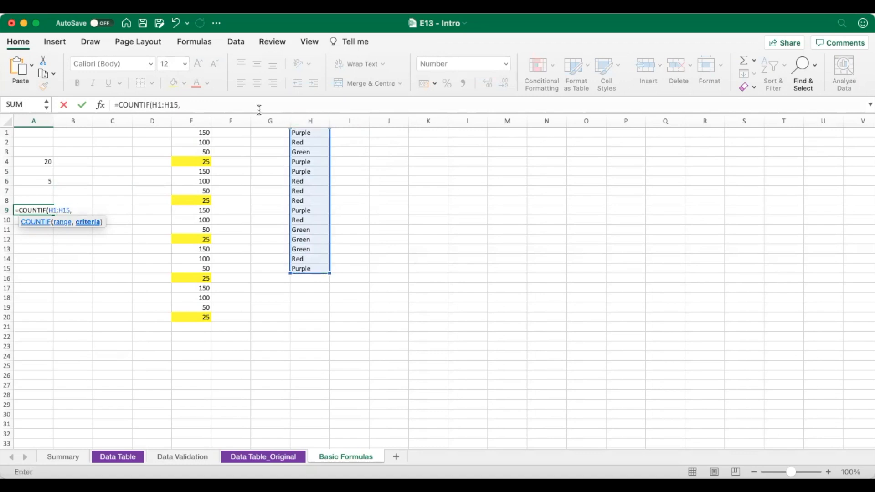
left_click(227, 105)
type(",")
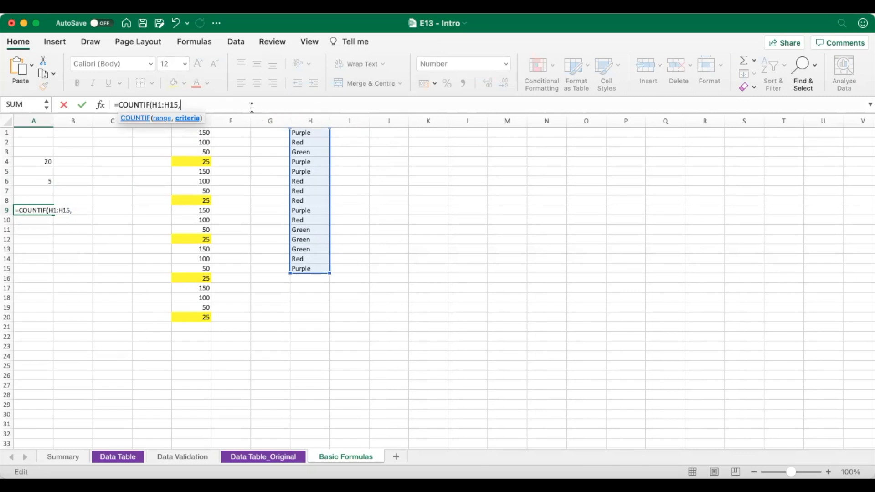
type("\"Purple")
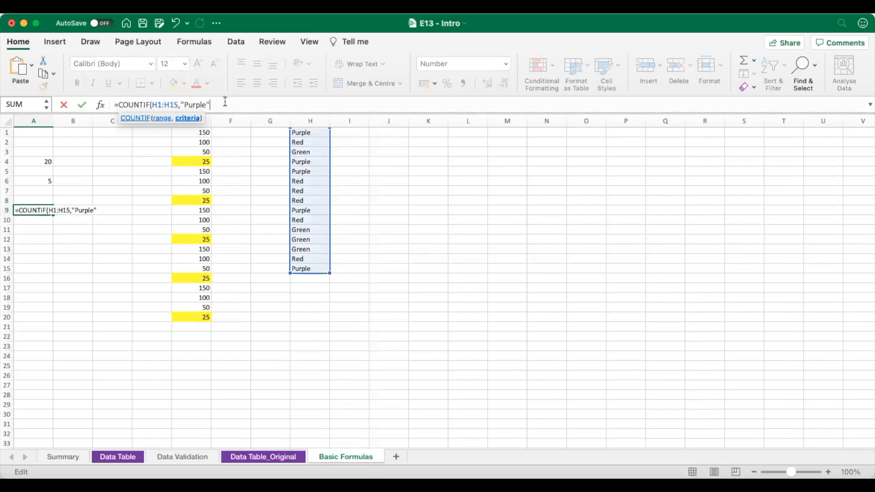
type(")")
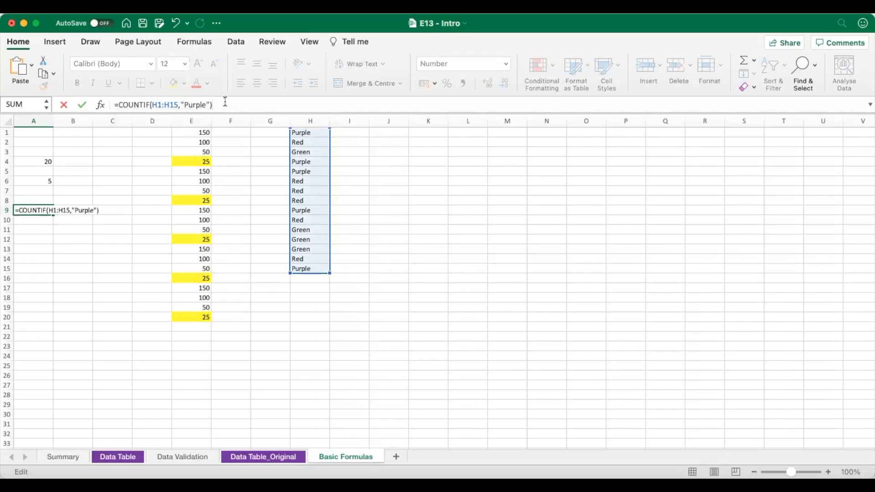
key("Return")
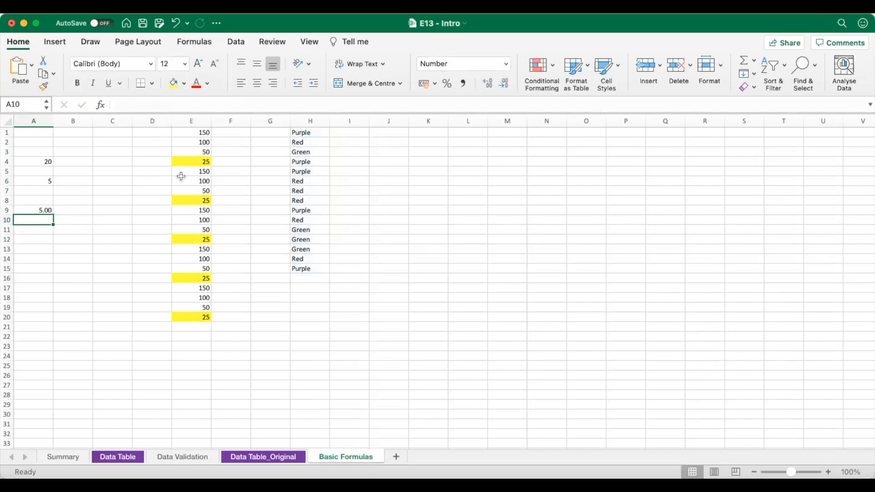
Step: Change the criterion of the COUNTIF formula in cell A9 to "Red"
left_click(50, 211)
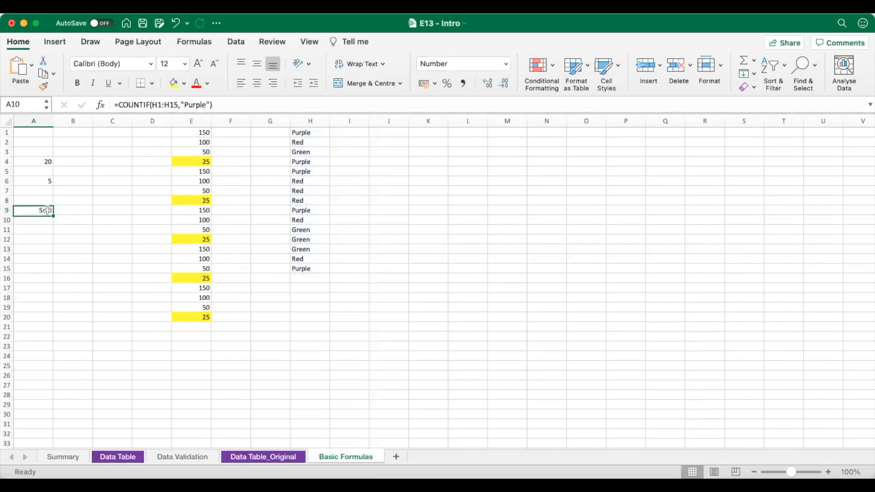
left_click(195, 104)
double_click(195, 104)
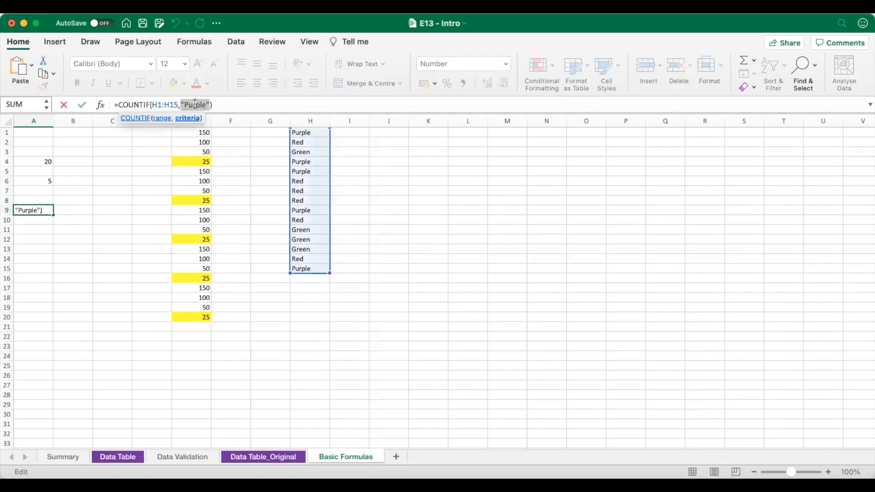
type("\"Red\"")
key("Return")
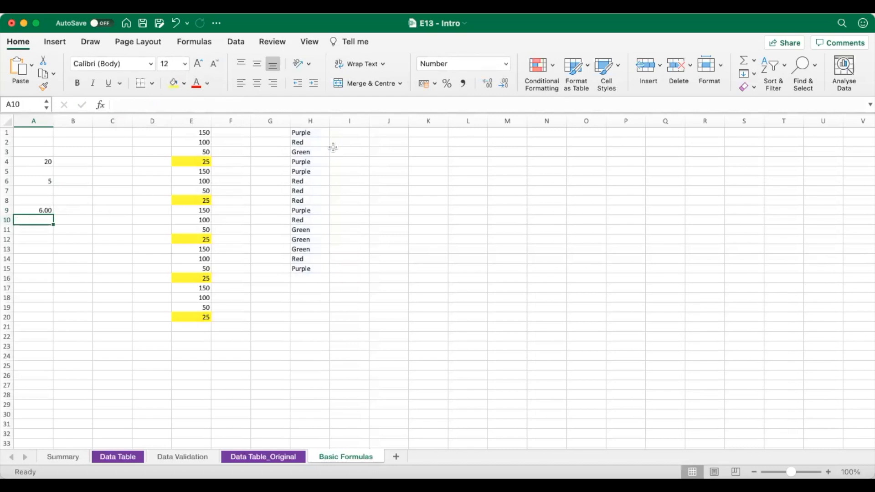
Step: Fill every cell in column H containing Red with yellow: H2, H6:H8, H10 and H14
left_click(309, 143)
left_click(181, 85)
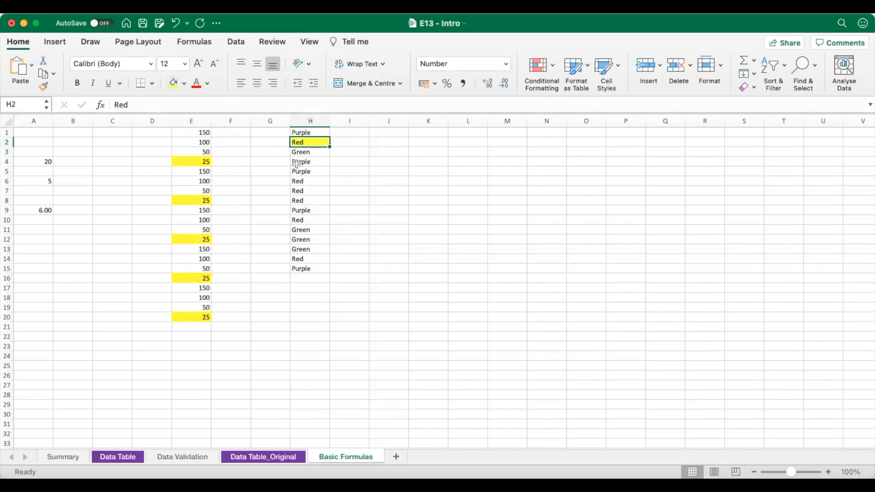
left_click_drag(312, 182, 314, 199)
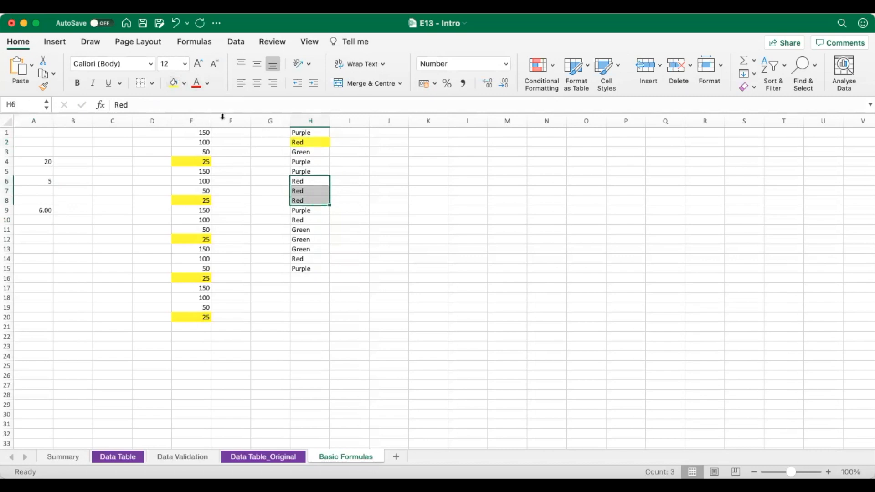
left_click(178, 87)
left_click(306, 224)
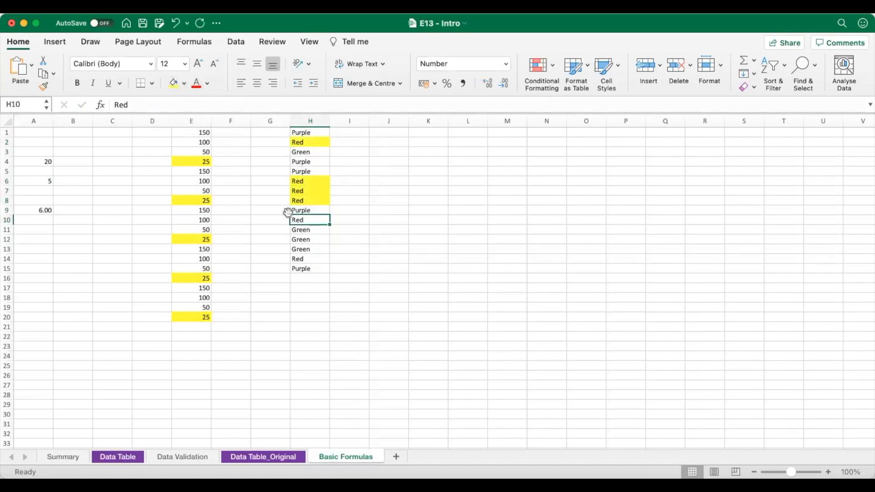
left_click(174, 85)
left_click(301, 260)
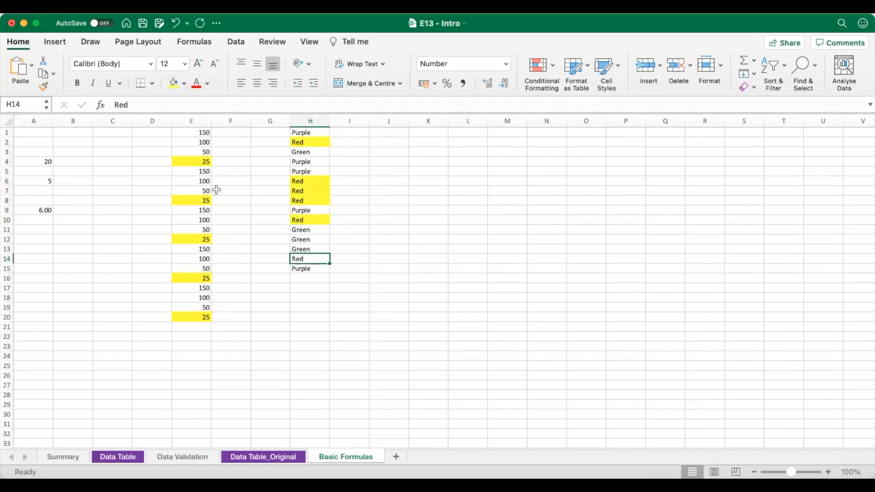
left_click(175, 87)
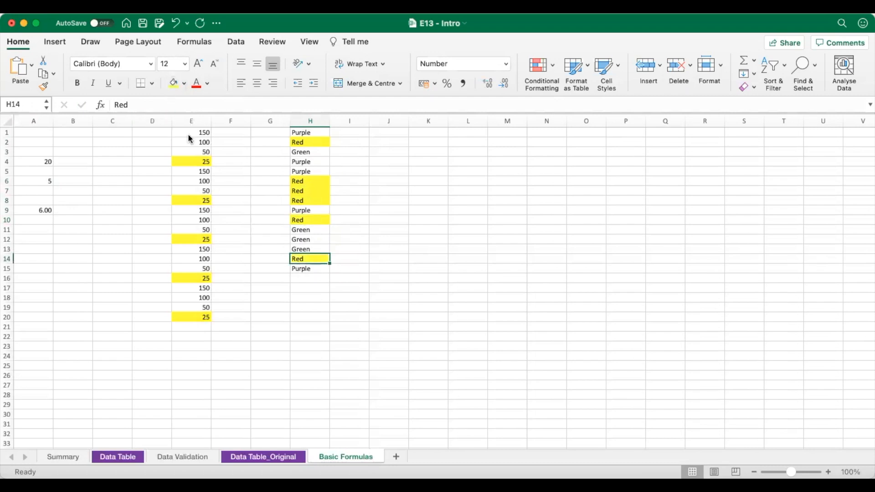
left_click(27, 209)
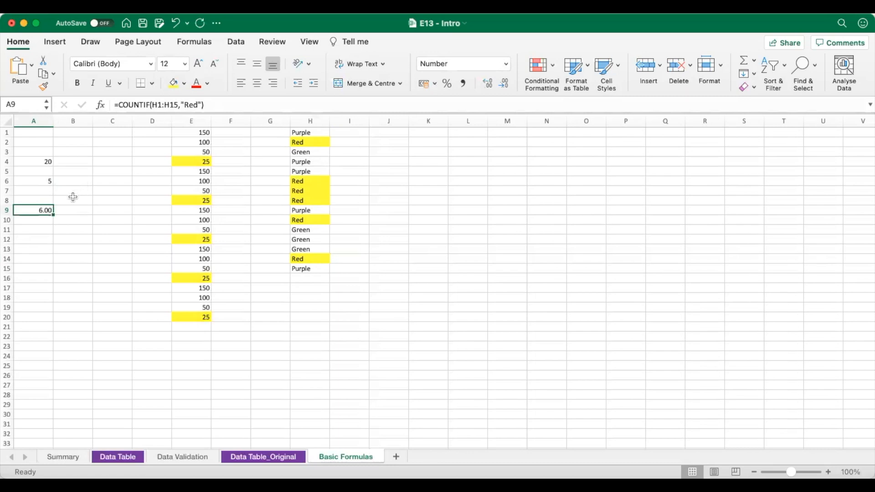
Step: Enter =SUMIF(E1:E20,25,E1:E20) in cell A13 to add up all the 25 values in column E
left_click(36, 244)
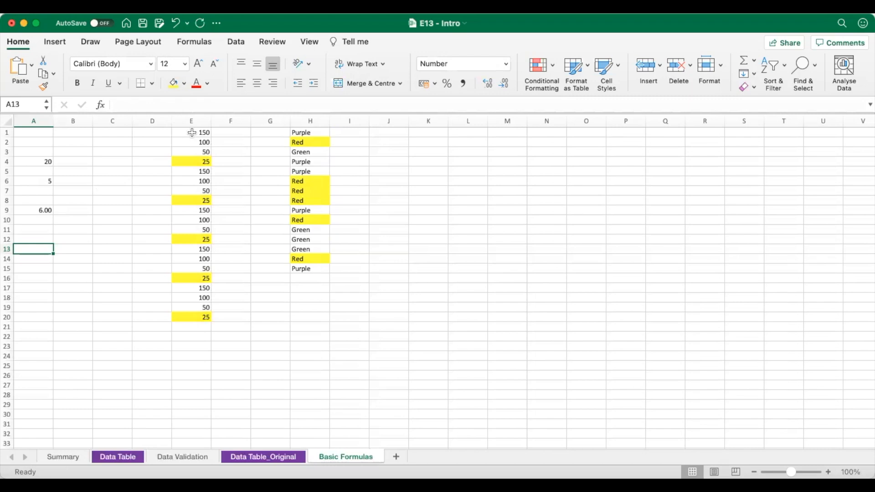
type("=SUMIF(")
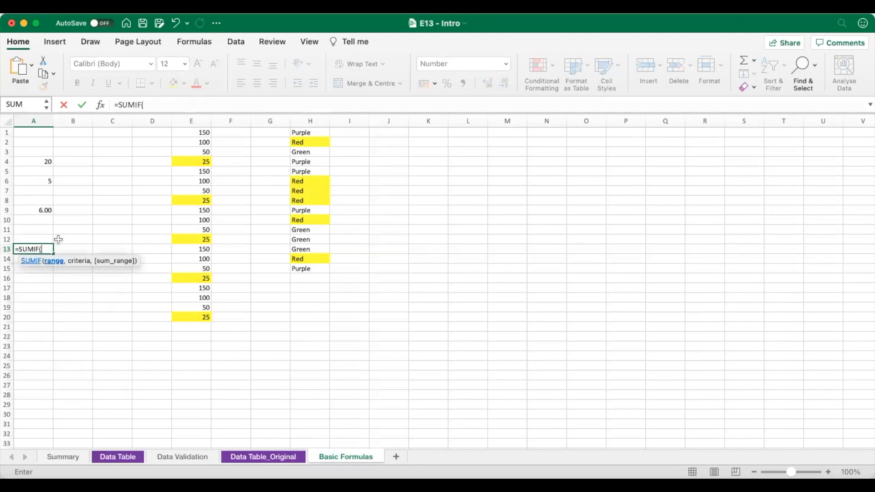
left_click(203, 133)
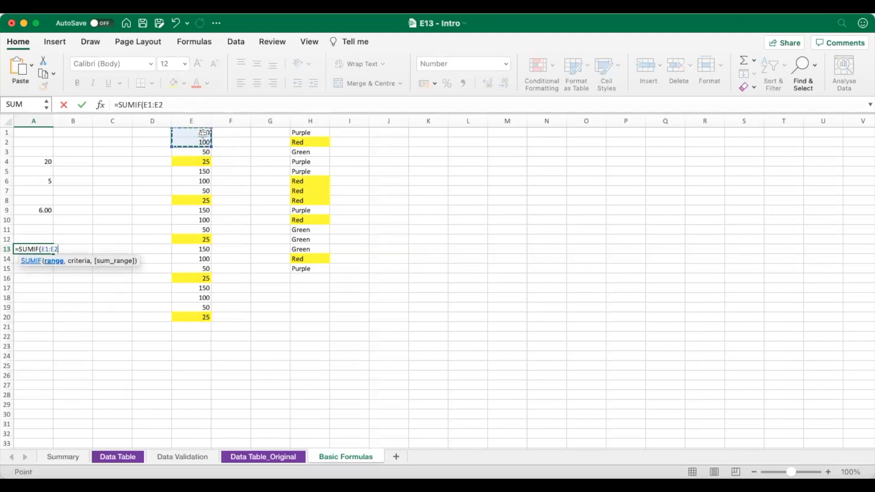
key("shift+Down")
key("shift+Down")
key("shift+Down")
key("shift+Down")
key("shift+Down")
key("shift+Down")
key("shift+Down")
key("shift+Down")
key("shift+Down")
key("shift+Down")
key("shift+Down")
key("shift+Down")
key("shift+Down")
key("shift+Down")
key("shift+Down")
key("shift+Down")
key("shift+Down")
key("shift+Down")
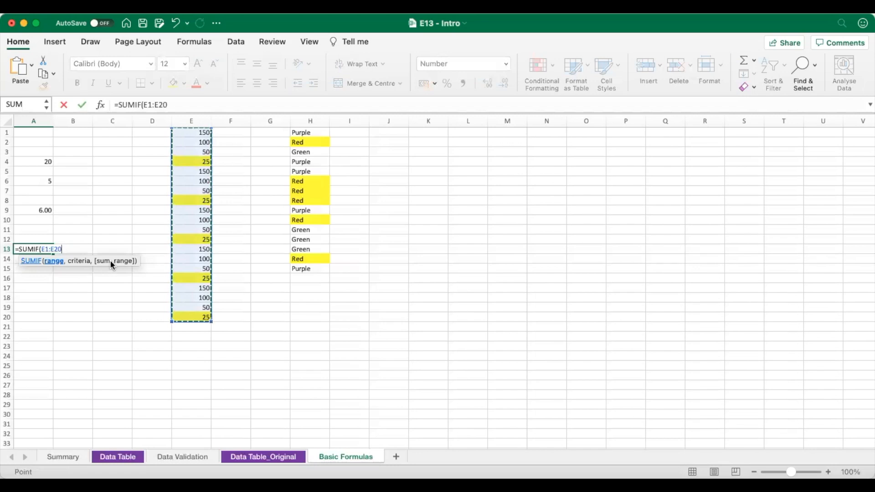
type(",")
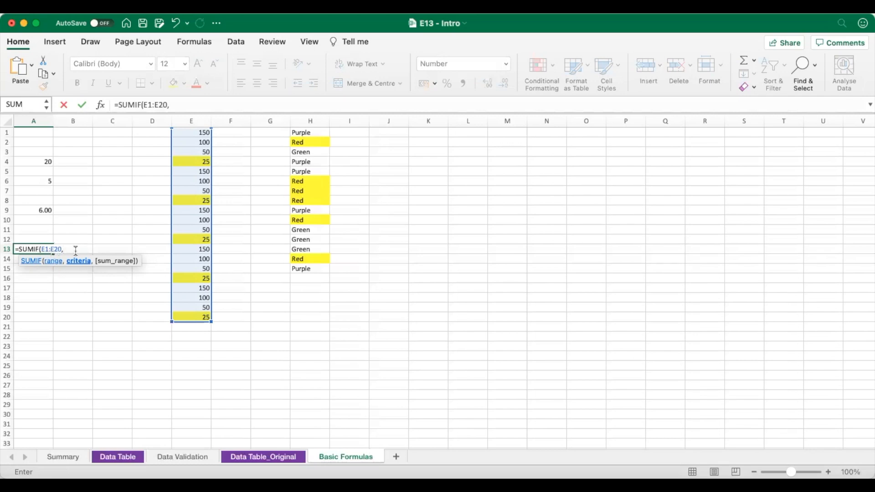
left_click(197, 103)
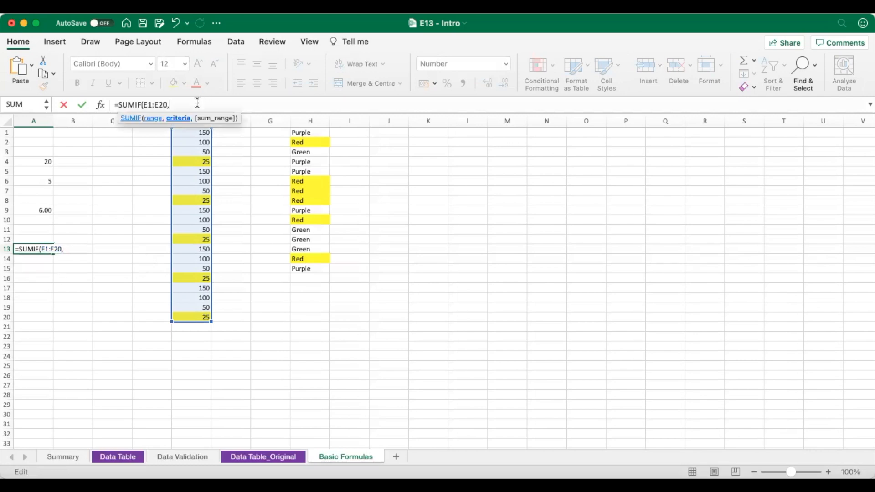
type("25")
type(",")
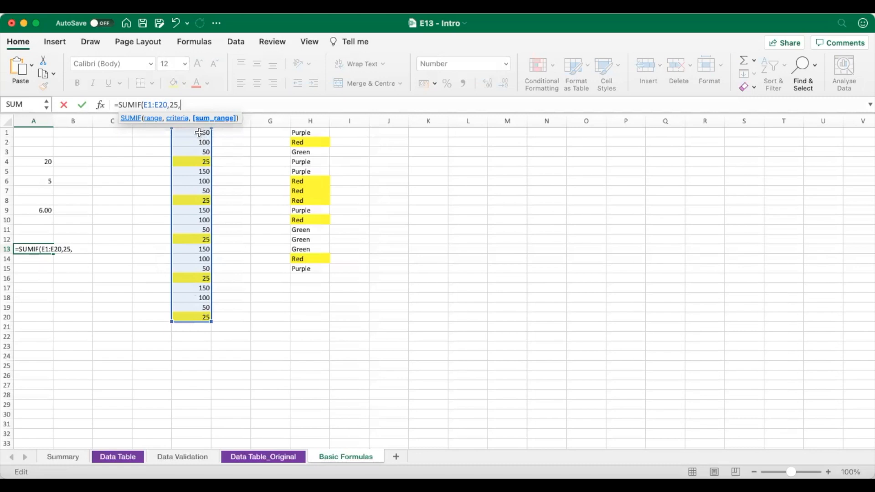
left_click_drag(200, 133, 191, 316)
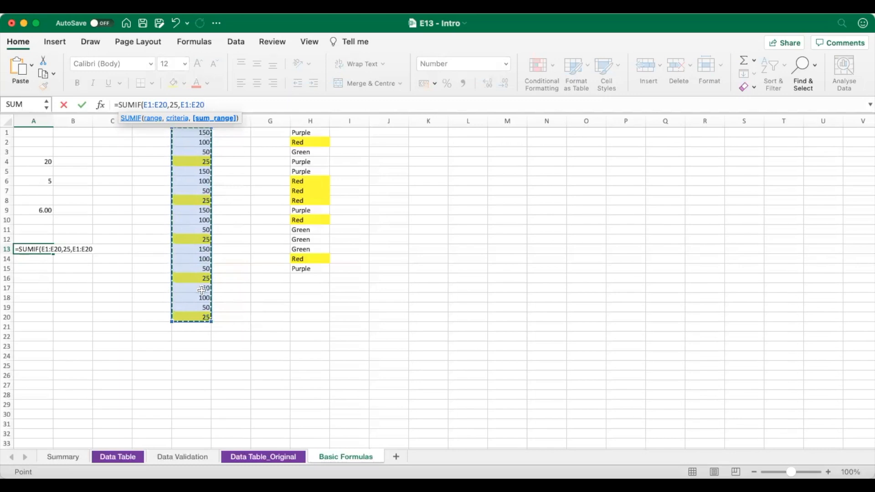
type(")")
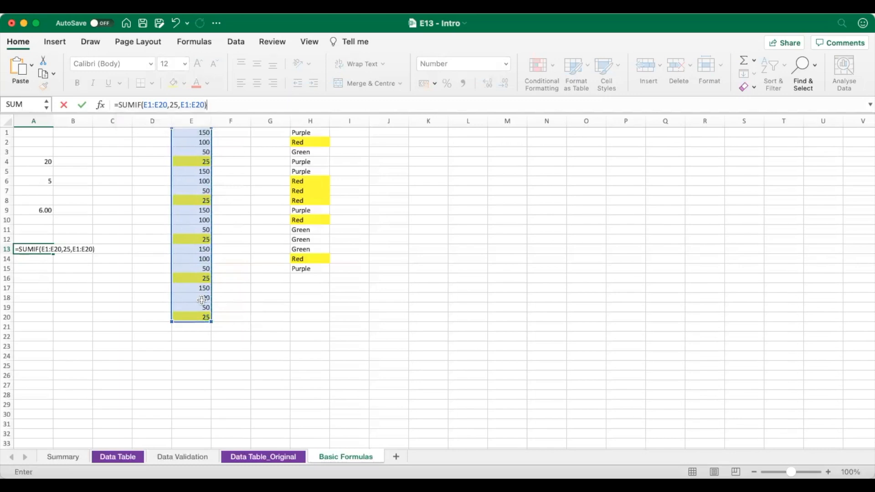
key("Return")
key("Up")
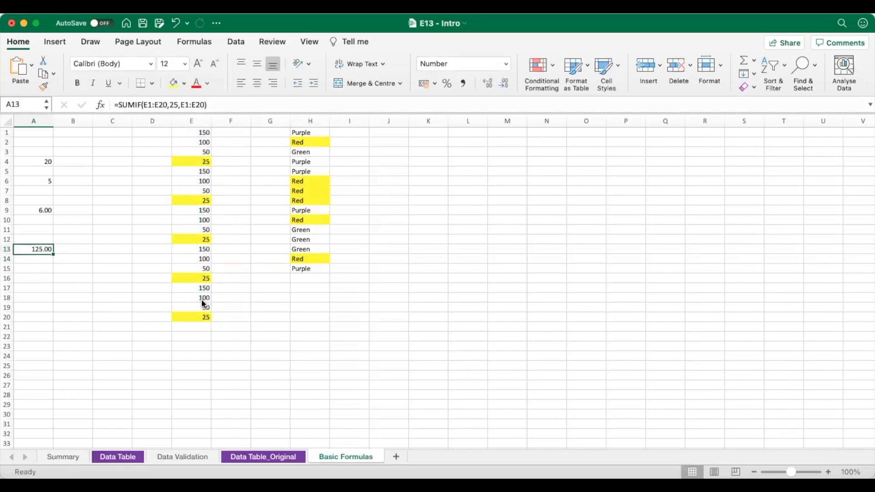
left_click(193, 163)
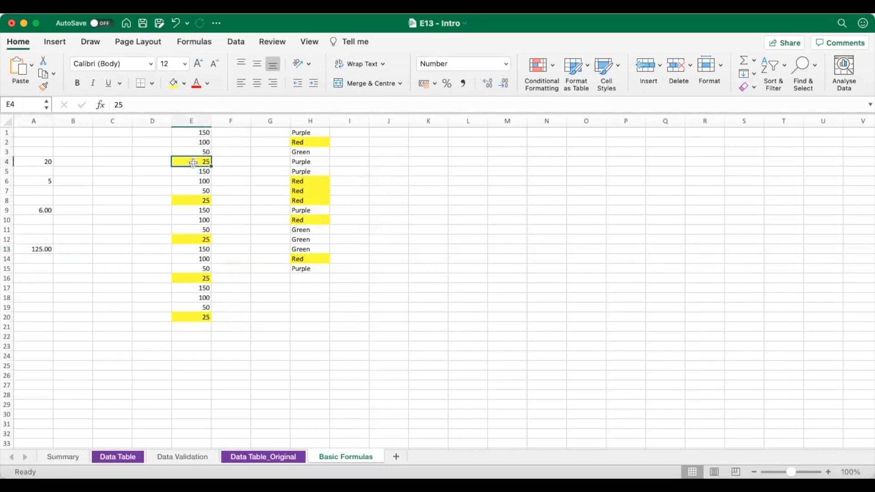
Step: Check the remaining highlighted 25 entries in column E: E8, E12, E16 and E20
left_click(191, 201)
left_click(189, 241)
left_click(191, 279)
left_click(190, 320)
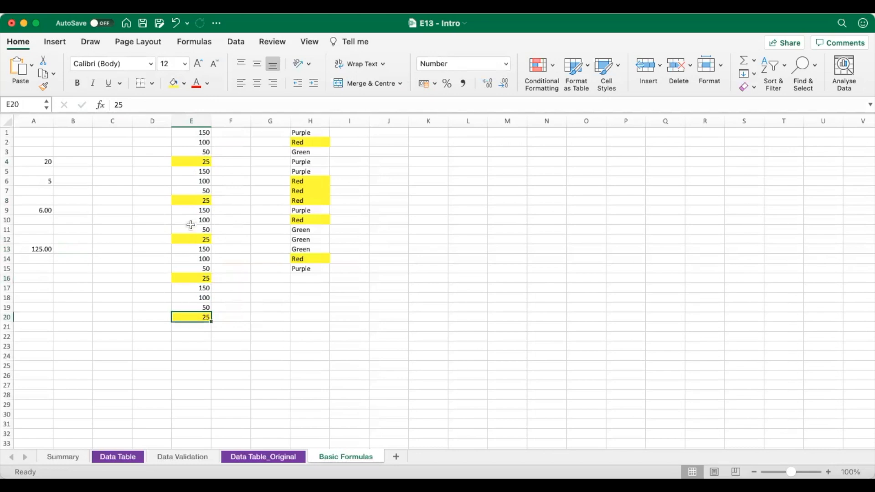
Step: Change the criterion of the SUMIF formula in cell A13 to 150
left_click(43, 250)
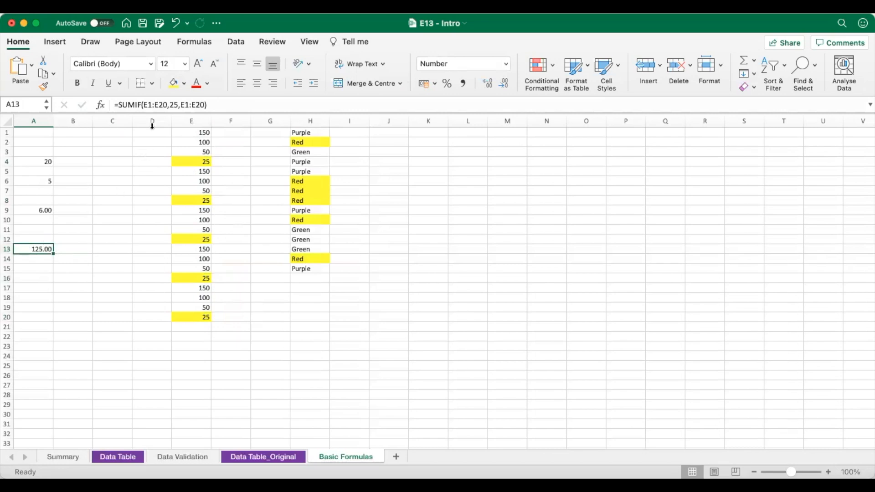
left_click(176, 105)
key("BackSpace")
key("BackSpace")
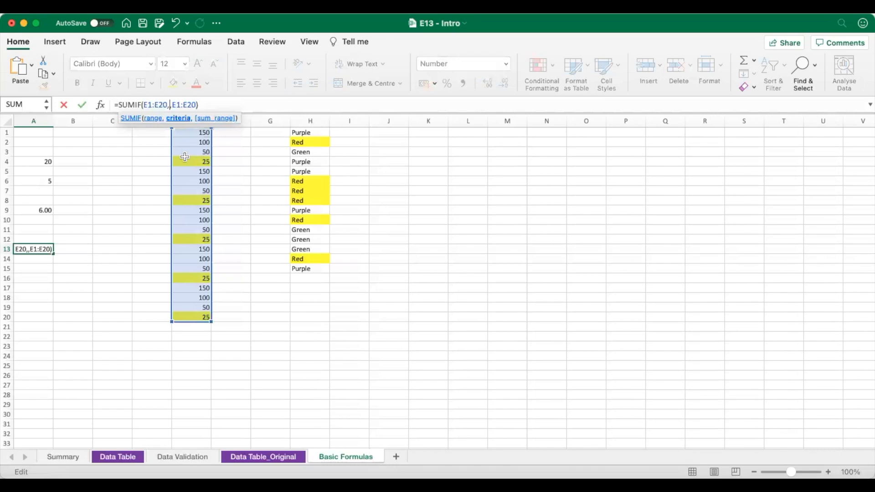
type("150")
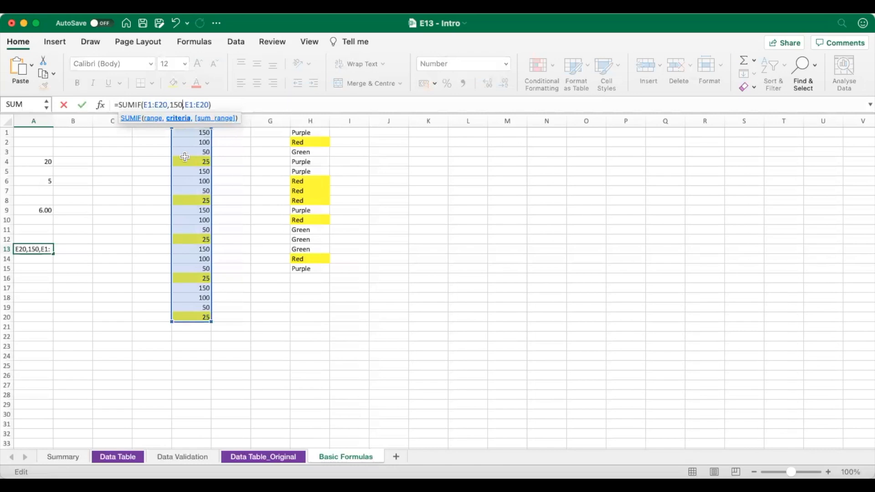
key("Return")
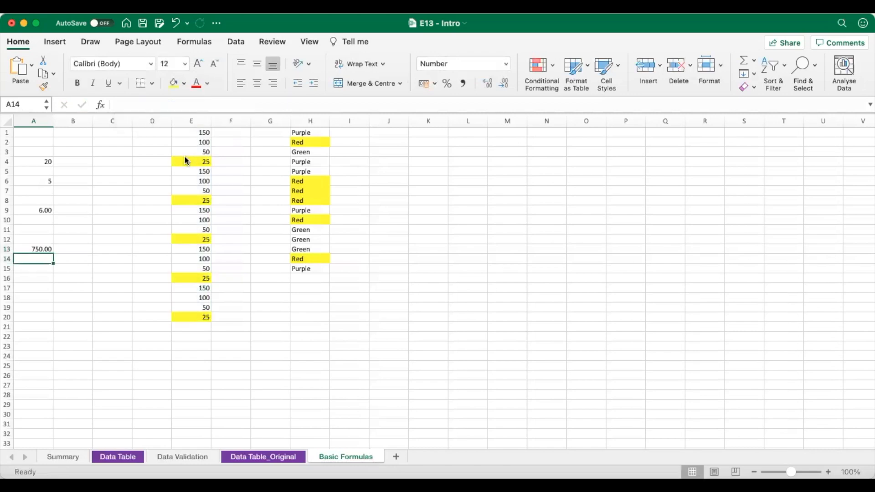
left_click(42, 249)
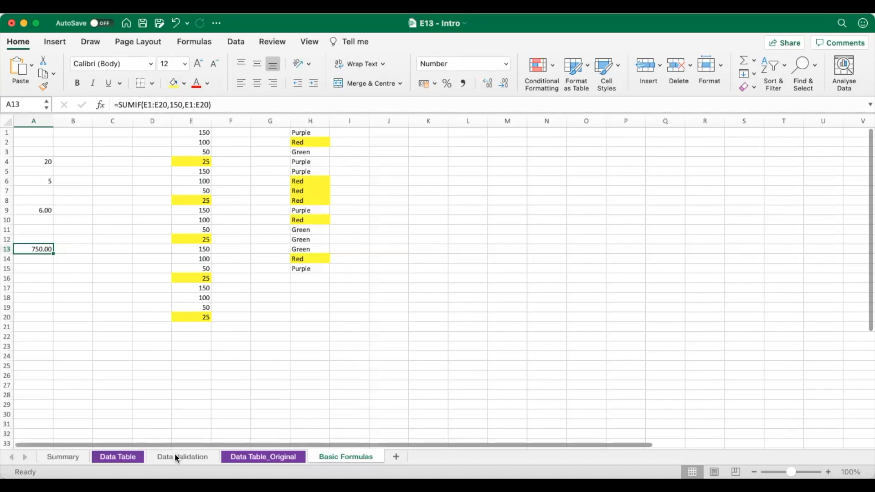
Step: Review the column headers from Category to Yearly Cost in the first table of the Data Table_Original sheet
left_click(234, 457)
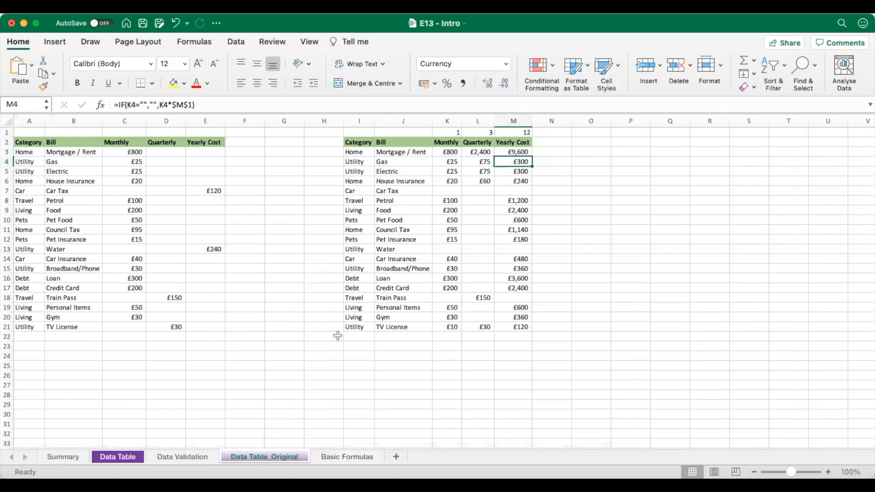
left_click(36, 142)
left_click_drag(35, 142, 199, 143)
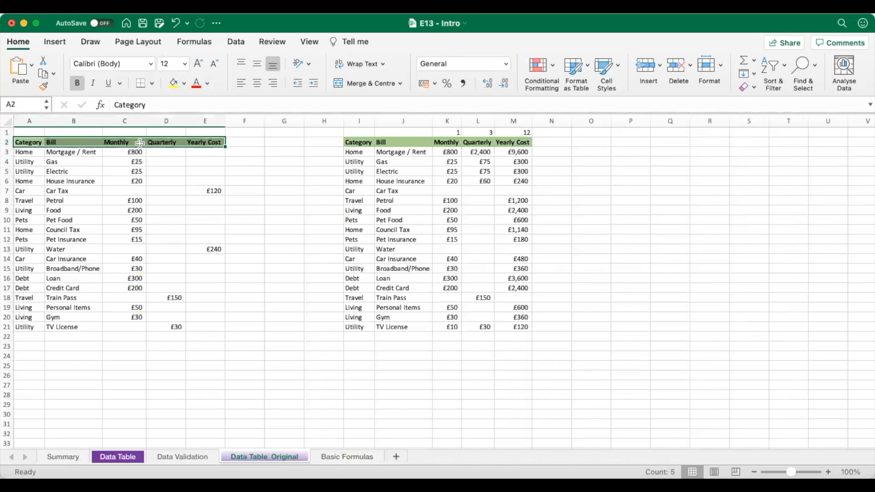
left_click(208, 144)
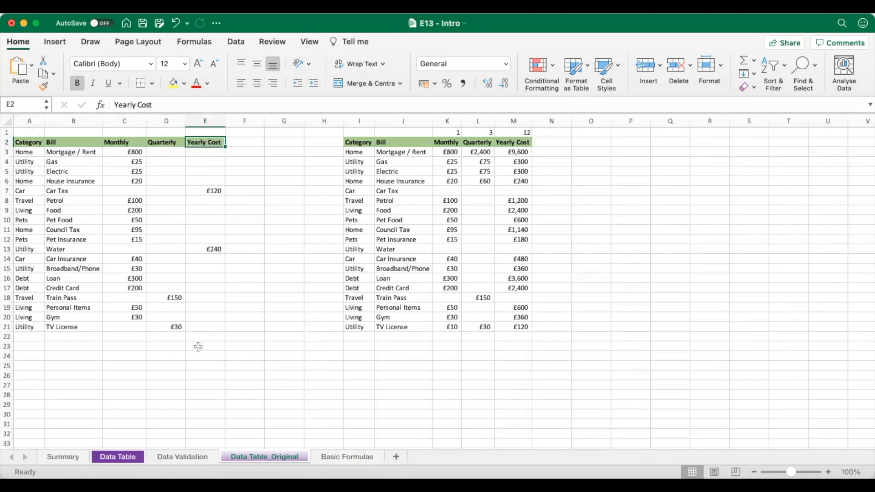
Step: Clear the monthly, quarterly and yearly amounts in Q4:S10 of the Group by Category table on the Data Table sheet
left_click(135, 460)
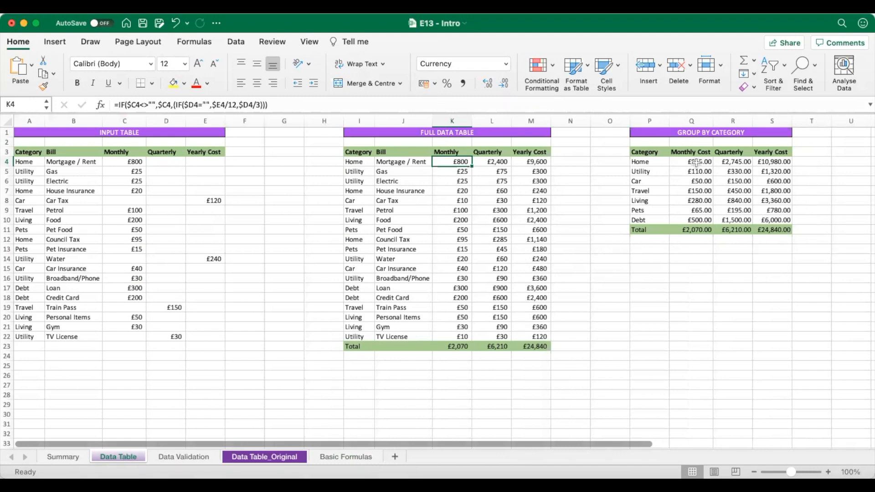
left_click(696, 162)
left_click_drag(694, 163, 769, 221)
key("Delete")
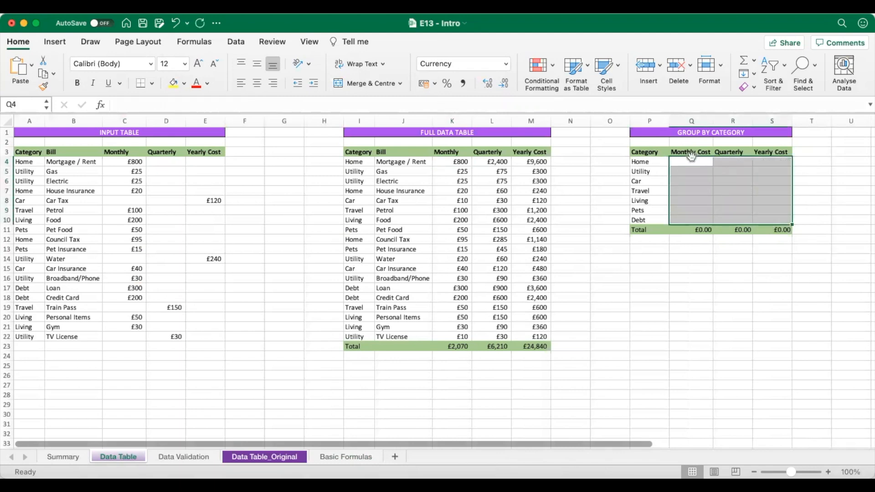
left_click(689, 163)
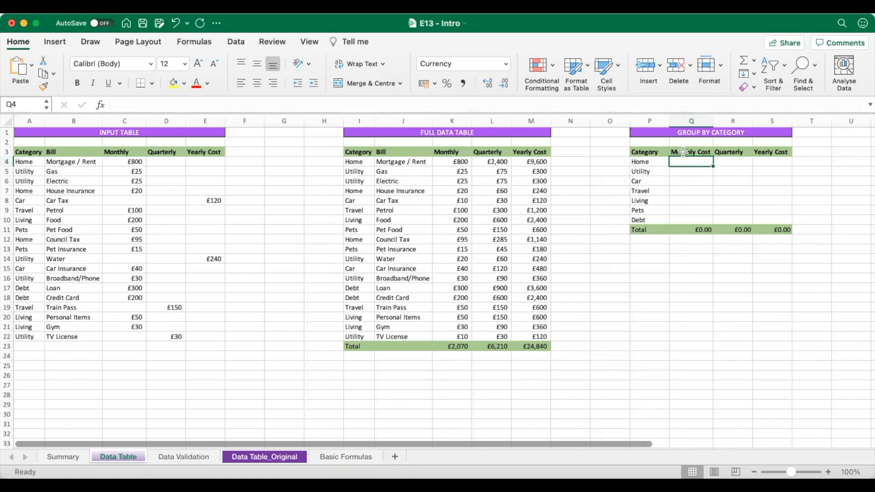
left_click(656, 162)
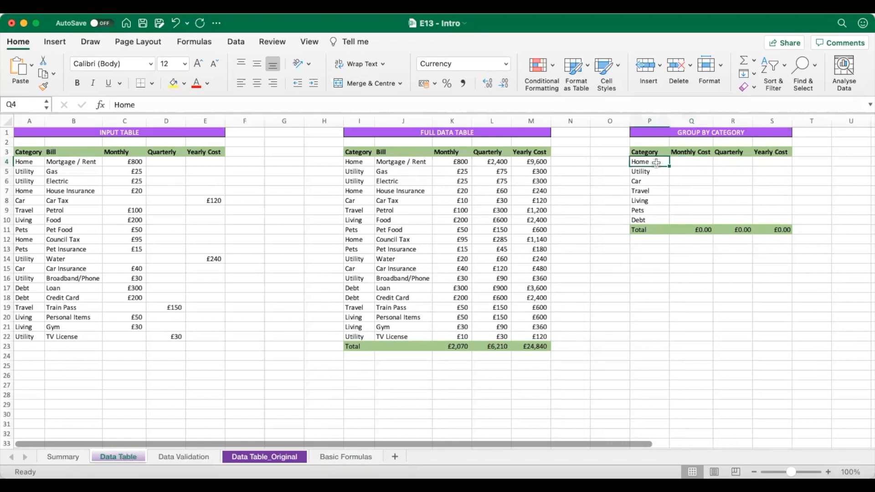
left_click(681, 163)
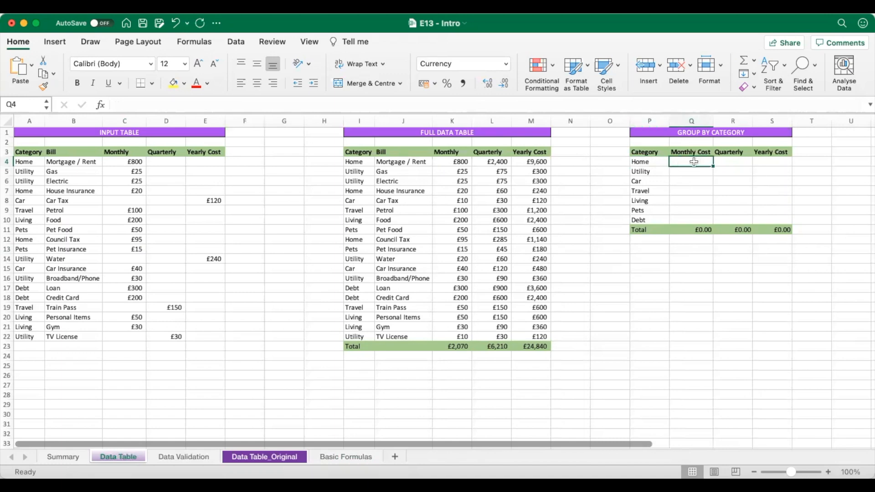
left_click(653, 162)
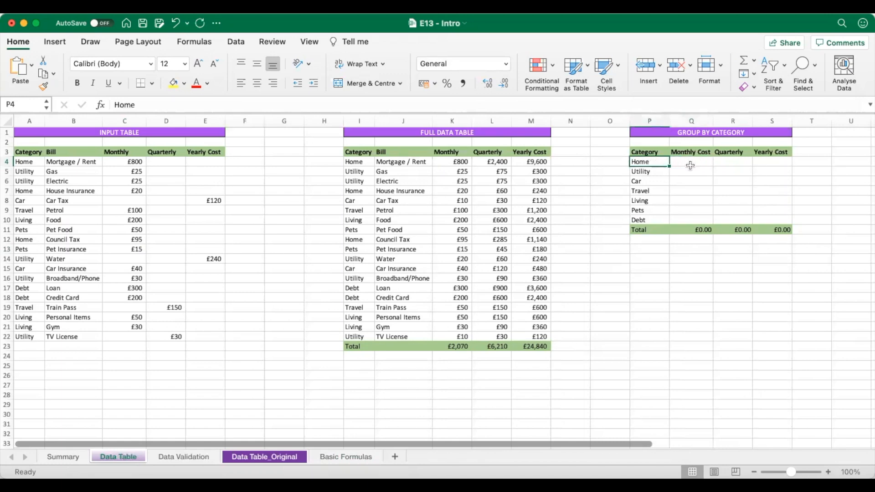
left_click(688, 162)
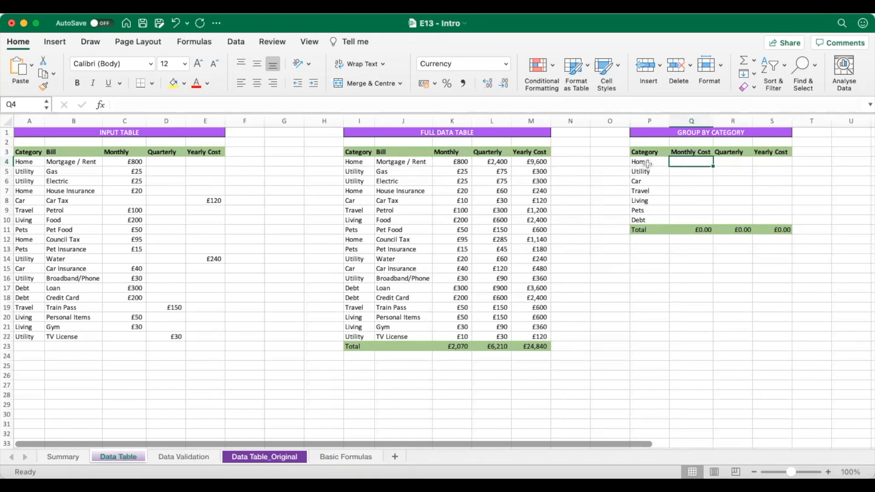
Step: Enter =COUNTIF(I4:I22,P4) in cell O4 to count the Home entries in the Full Data Table's Category column
left_click(610, 161)
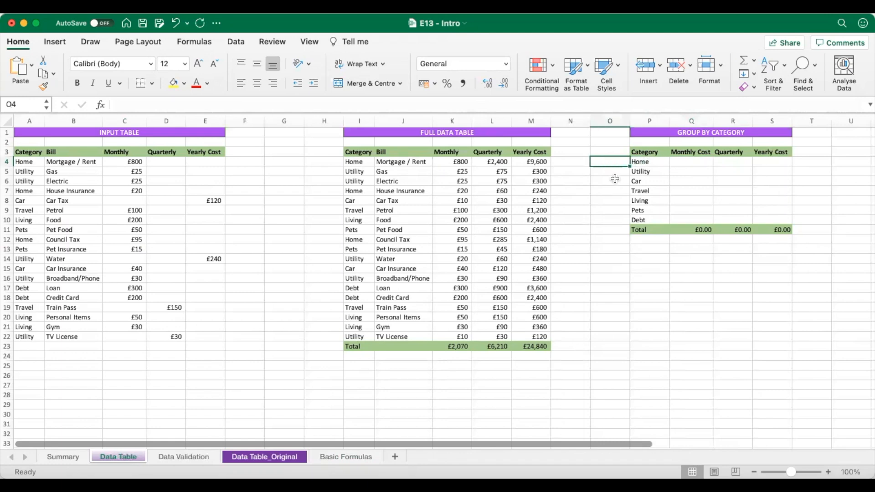
type("=CO")
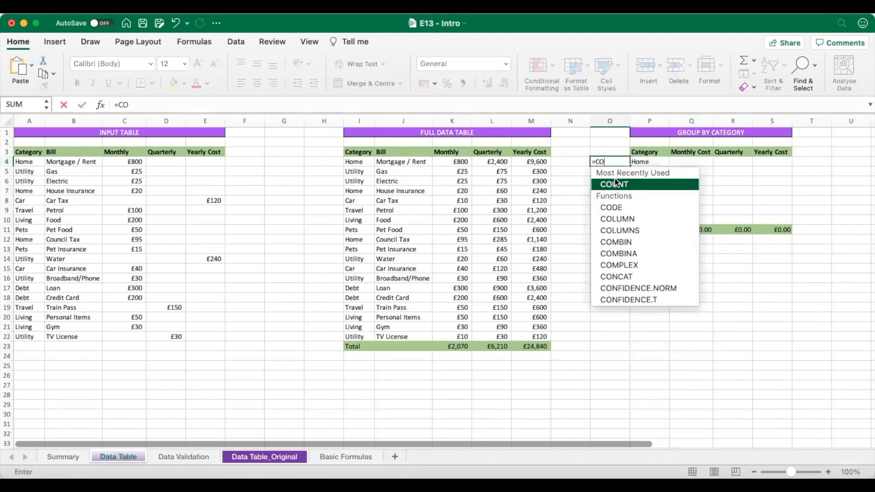
type("UNIF(")
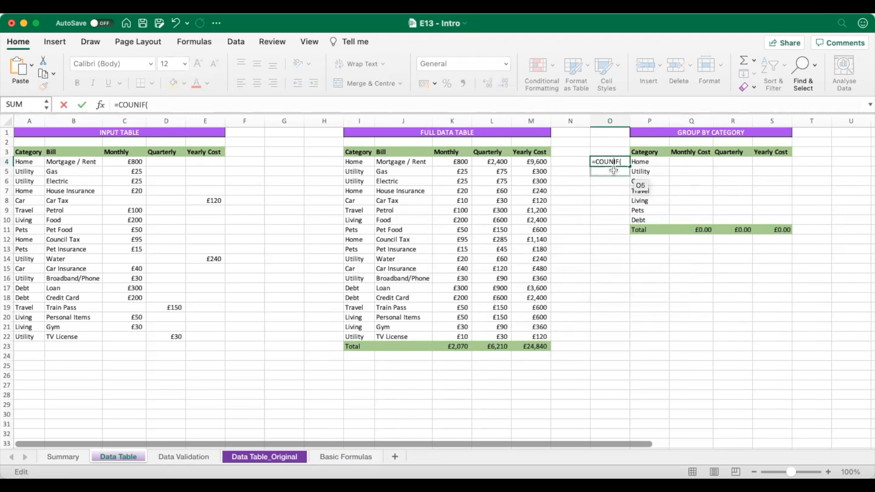
type("T")
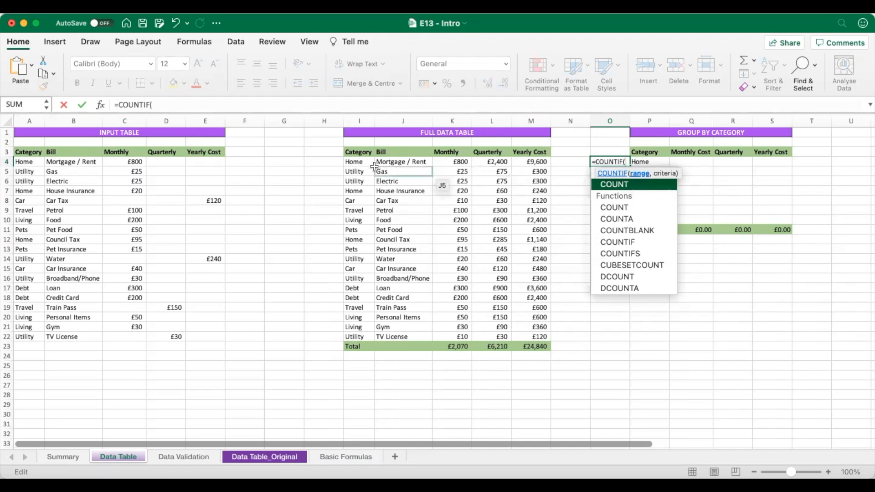
left_click_drag(370, 163, 360, 335)
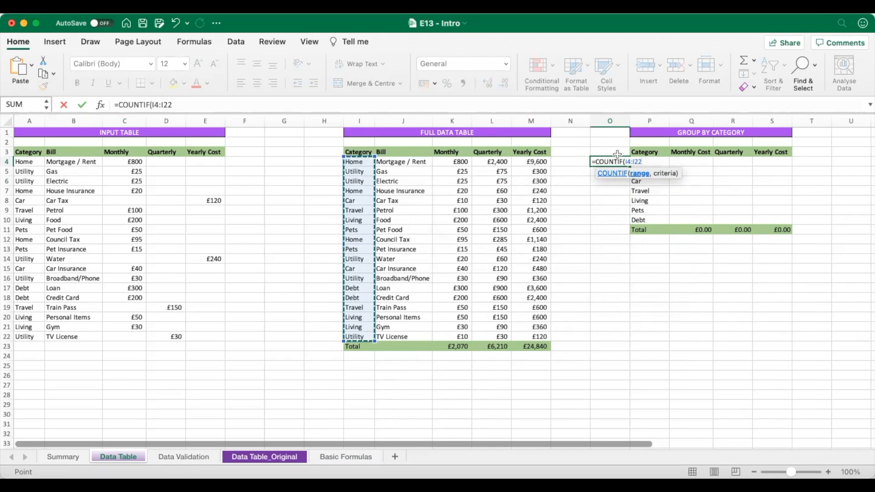
type(",")
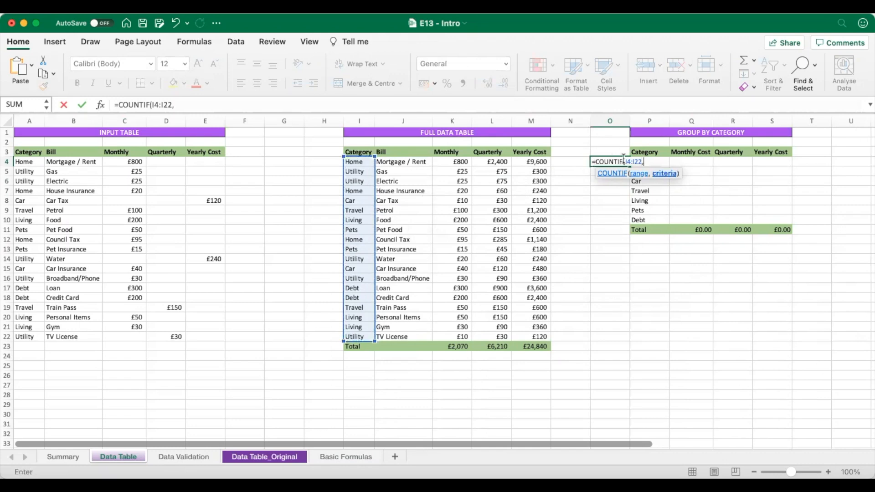
left_click(676, 160)
left_click(664, 160)
left_click(632, 105)
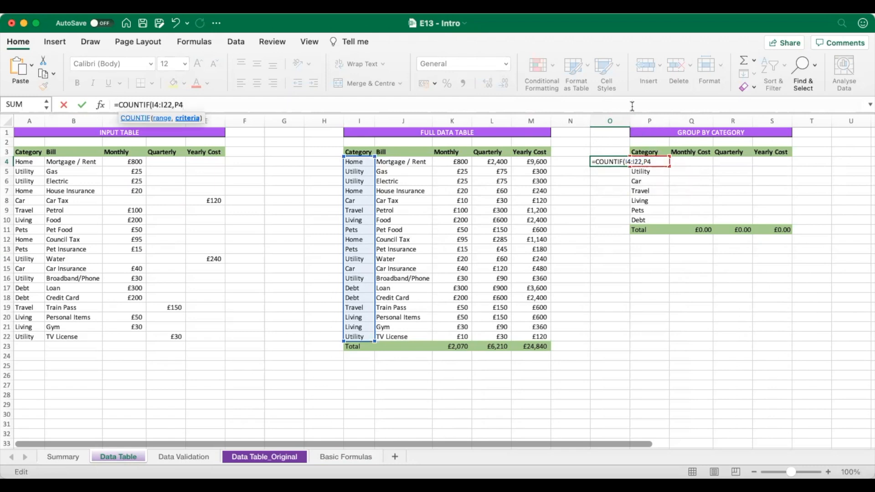
type(")")
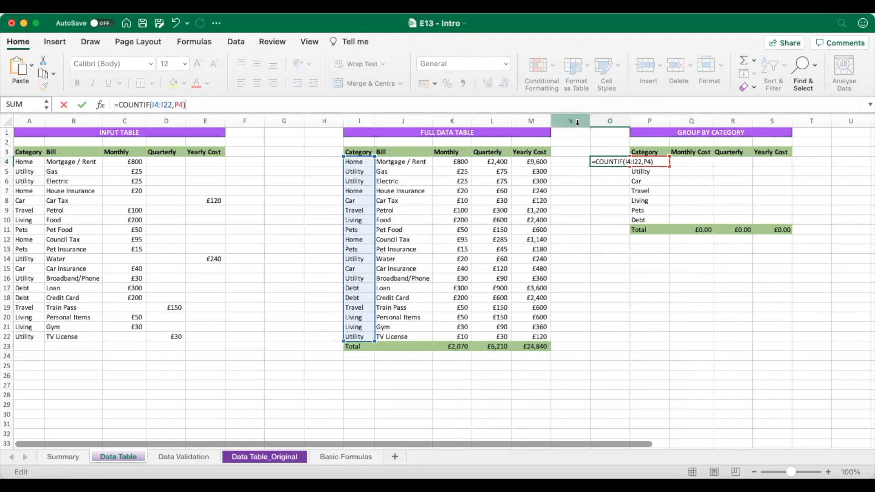
key("Return")
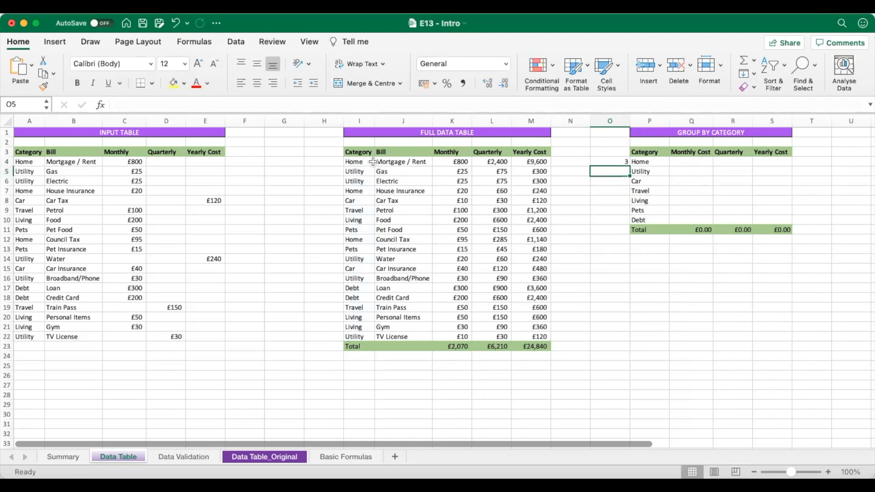
Step: Fill the Home cells in the Full Data Table's Category column with yellow: I4, I7 and I12
left_click(367, 161)
left_click(173, 83)
left_click(353, 191)
left_click(174, 83)
left_click(354, 239)
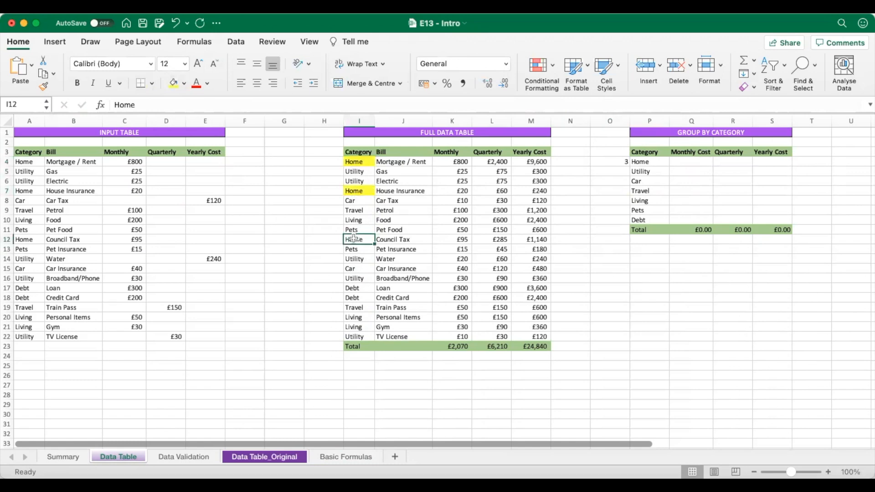
left_click(173, 83)
Step: Make the range in cell O4's COUNTIF formula absolute as $I$4:$I$22
left_click(600, 161)
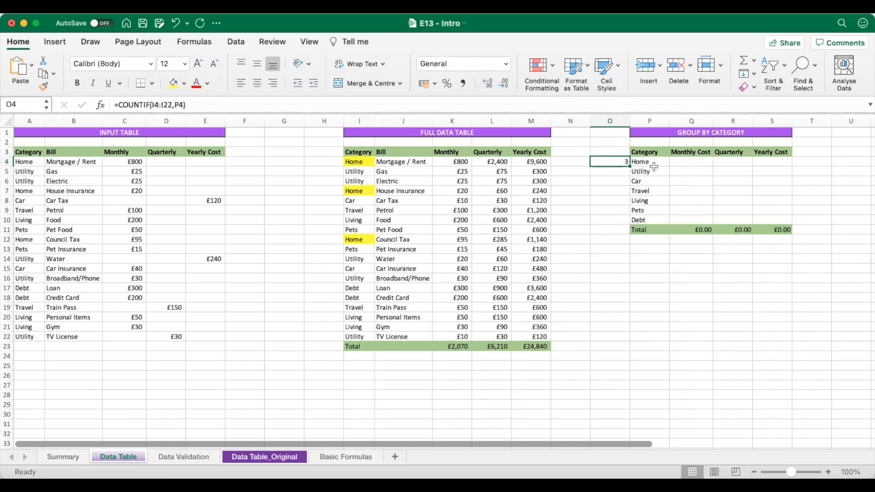
left_click(156, 104)
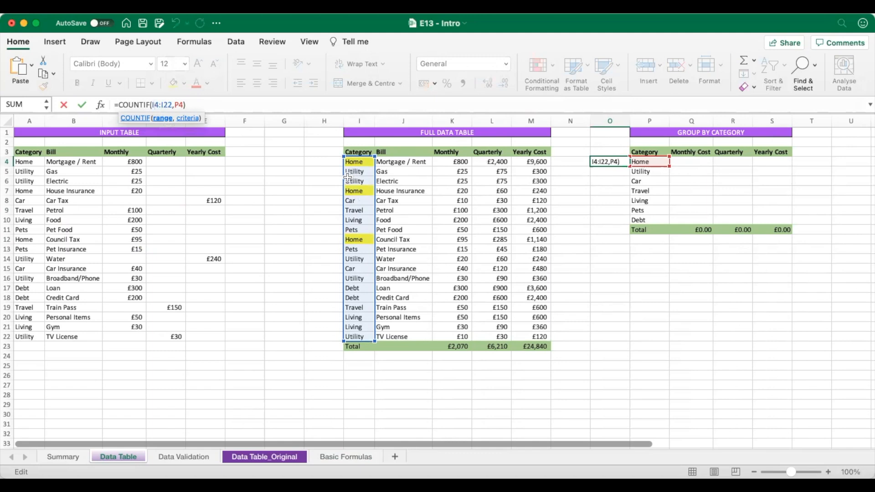
key("F4")
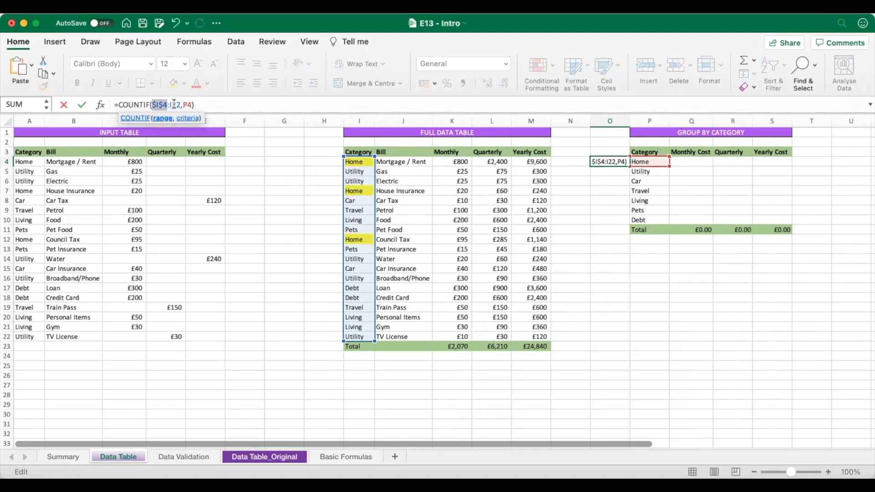
left_click(176, 104)
key("F4")
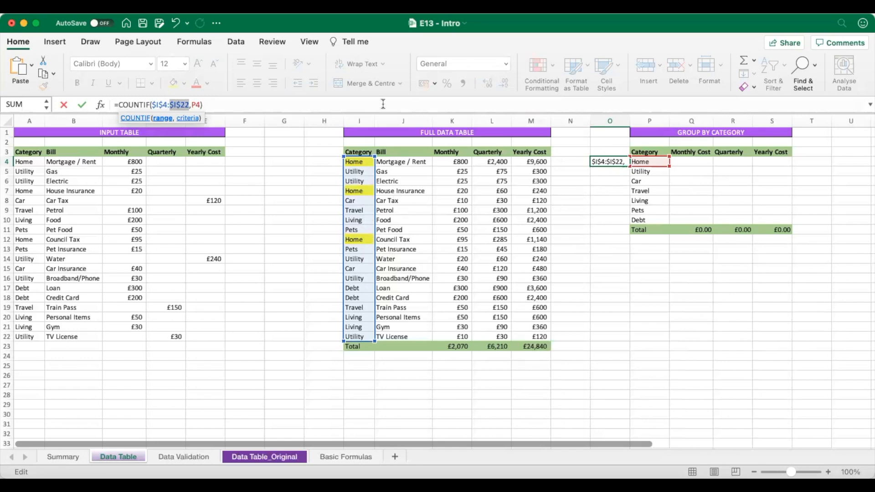
key("Return")
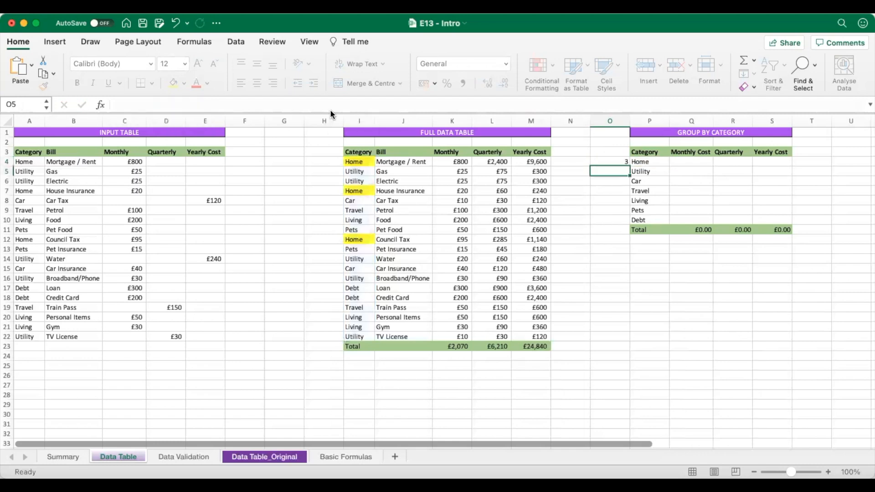
Step: Copy the COUNTIF formula from O4 down to O10 and open the copy in O5 to check its references
left_click(621, 162)
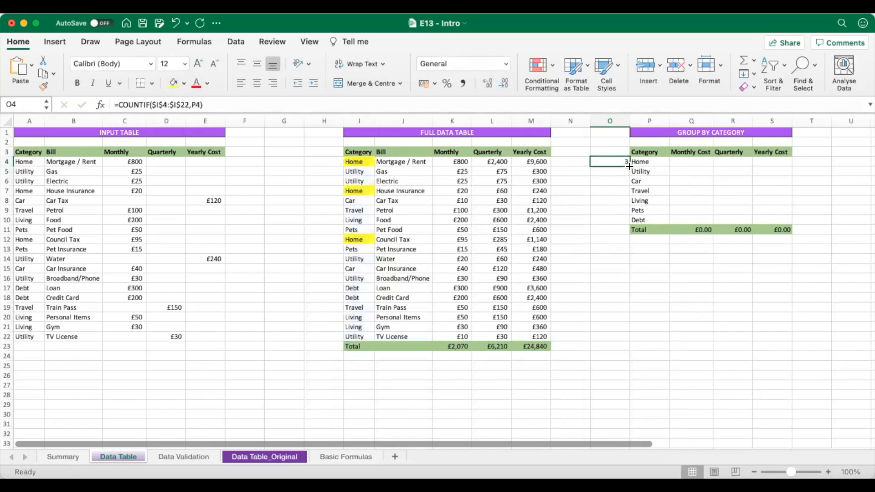
left_click_drag(630, 166, 627, 221)
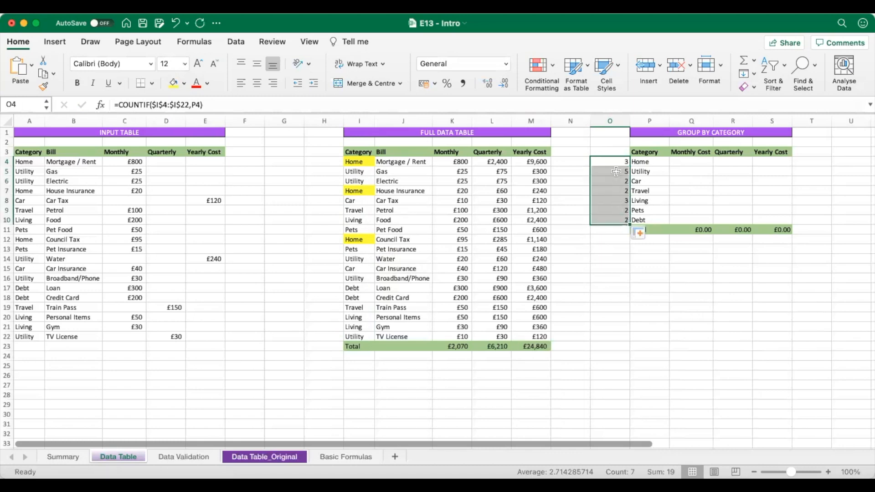
left_click(616, 171)
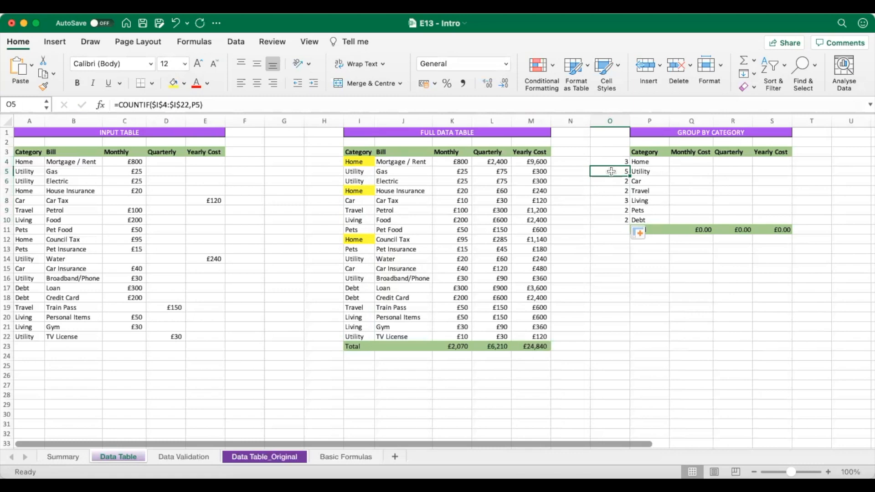
double_click(611, 171)
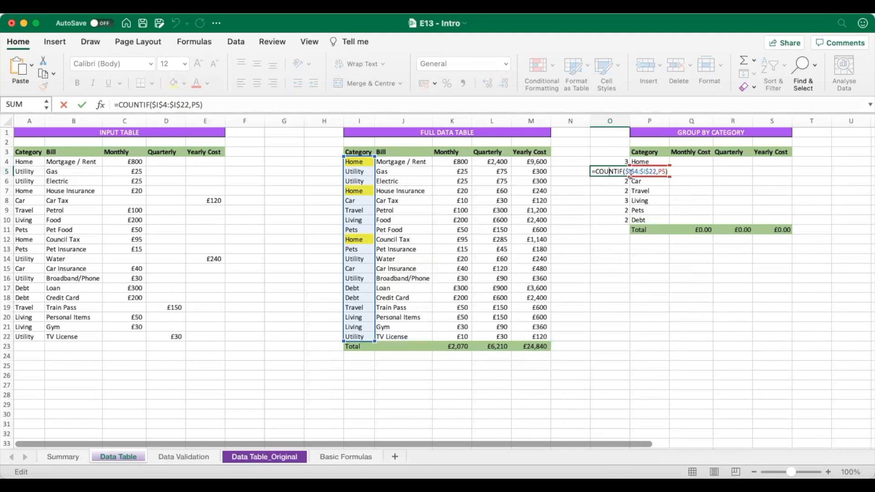
Step: Head column O with "Count per Category" in cell O3 and fit the column's width to the heading
key("Return")
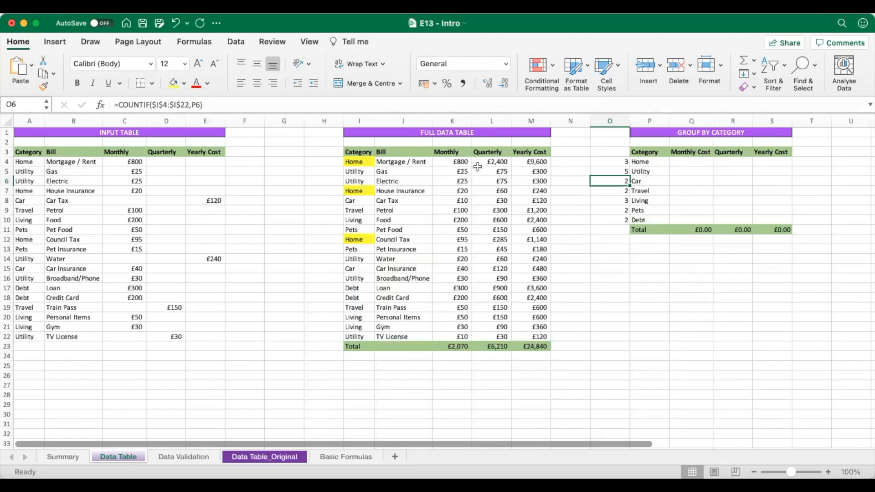
left_click(610, 152)
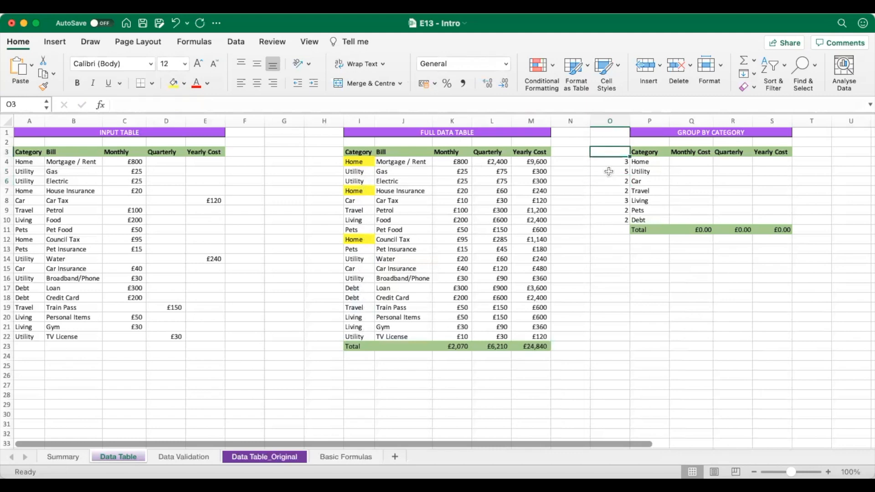
type("Count per Catego")
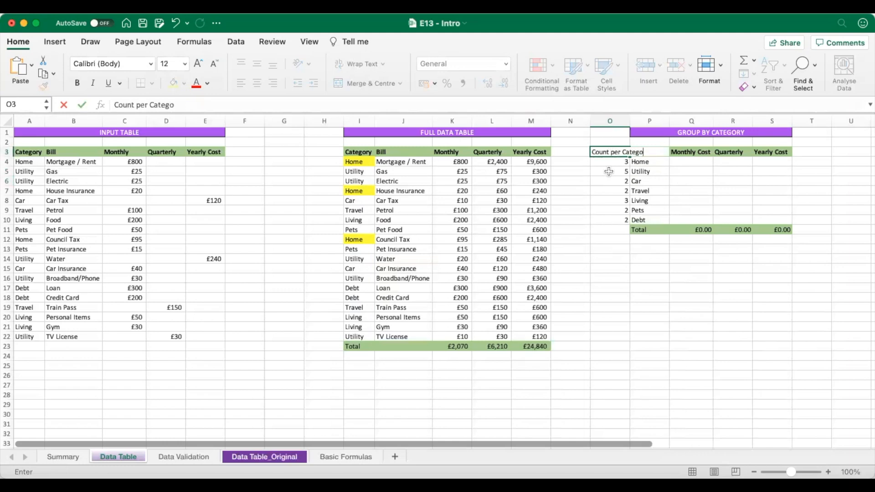
type("ry")
key("Return")
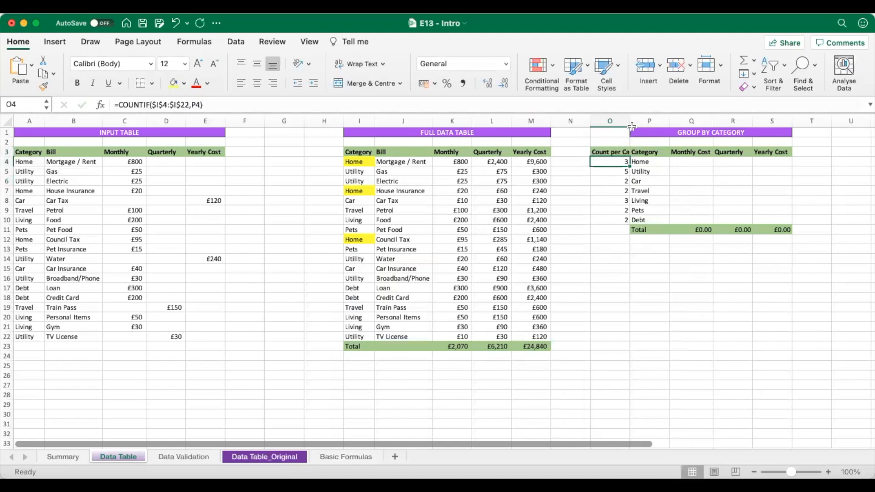
double_click(630, 122)
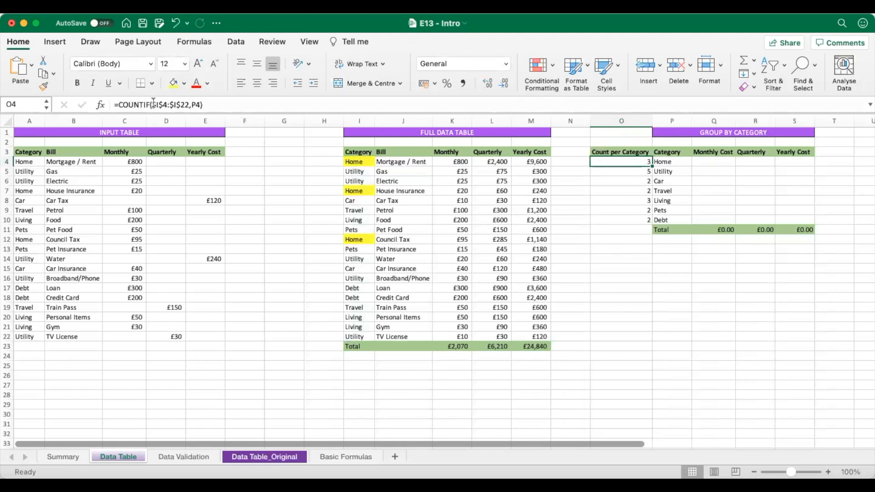
Step: Review the range and criteria arguments of the COUNTIF formula in cell O4
left_click(182, 104)
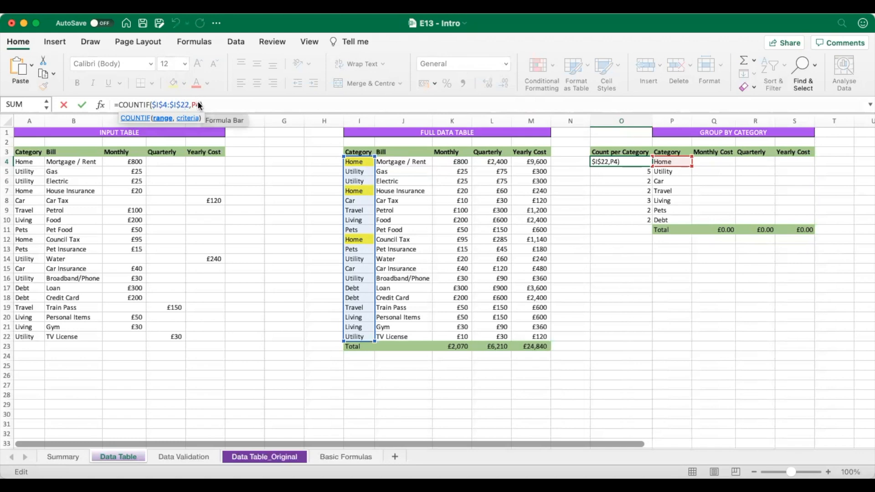
key("Return")
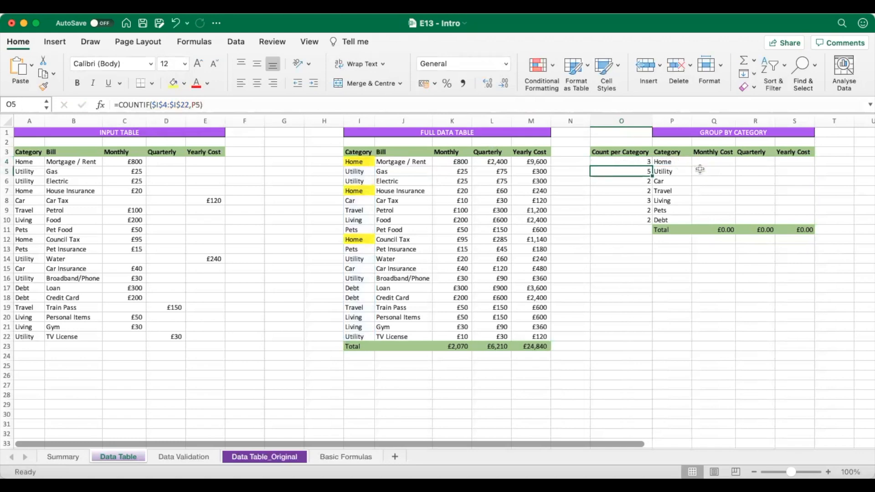
Step: Enter =SUMIF(I4:I22,P4,K4:K22) in cell Q4 to add up the monthly cost of the Home category
left_click(705, 162)
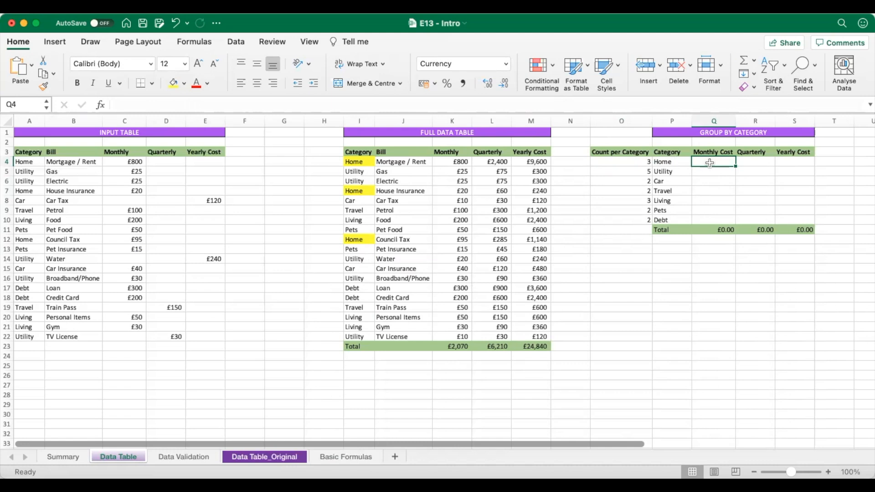
type("=S")
key("BackSpace")
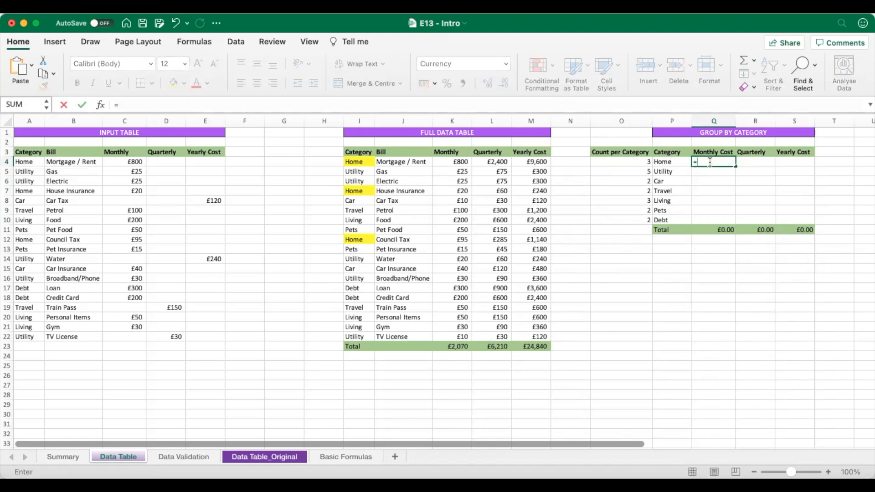
type("SUMIF(")
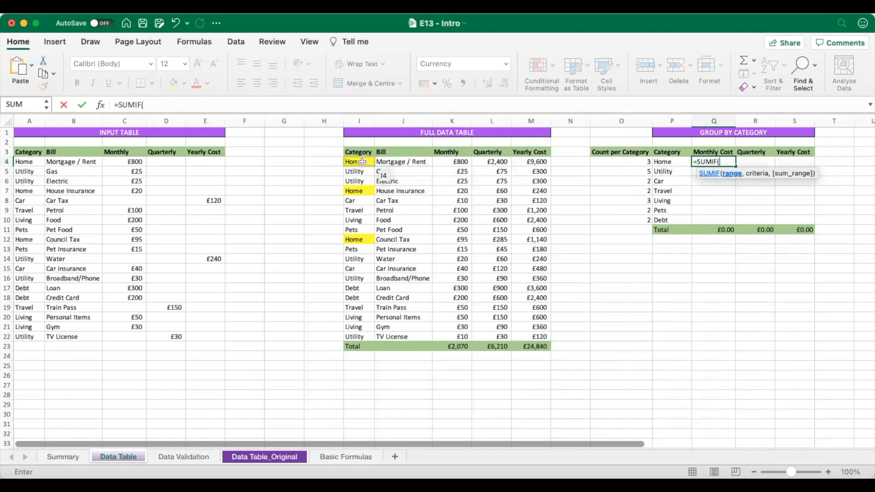
left_click_drag(363, 161, 356, 337)
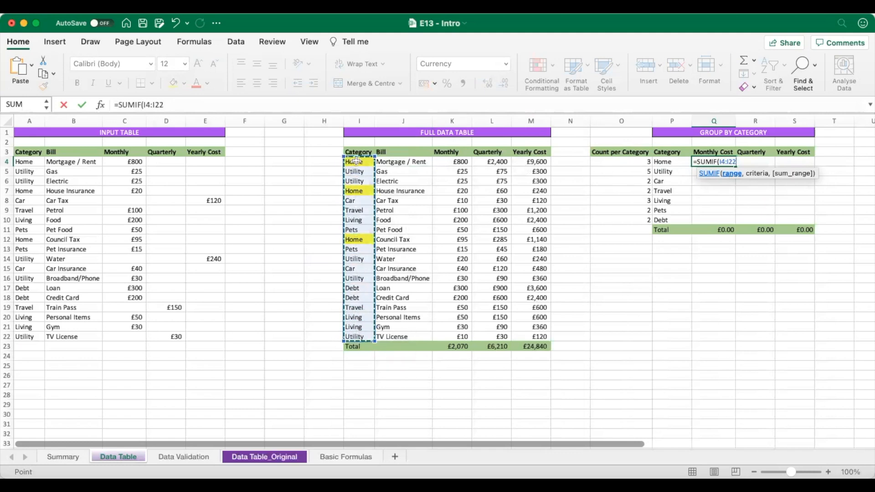
left_click(324, 105)
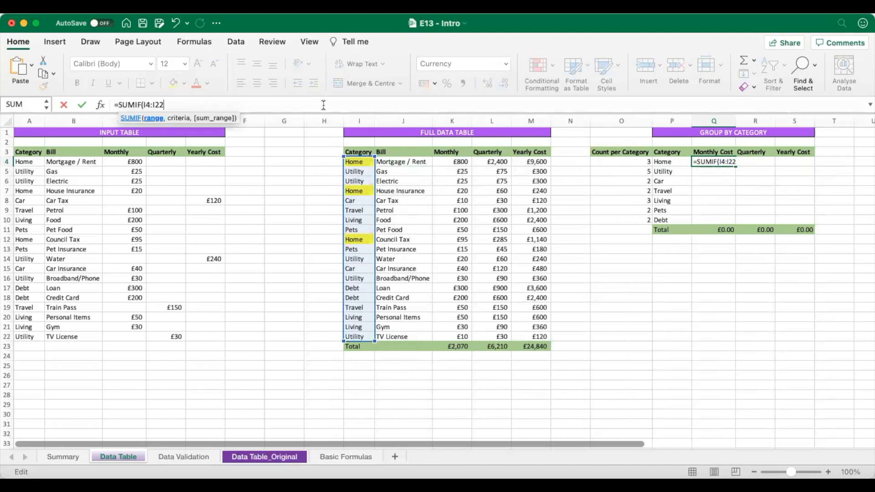
type(",")
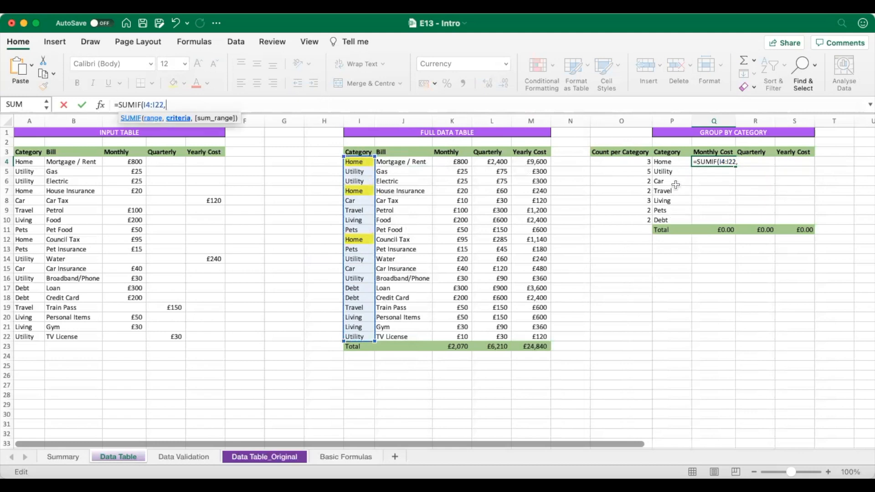
left_click(669, 162)
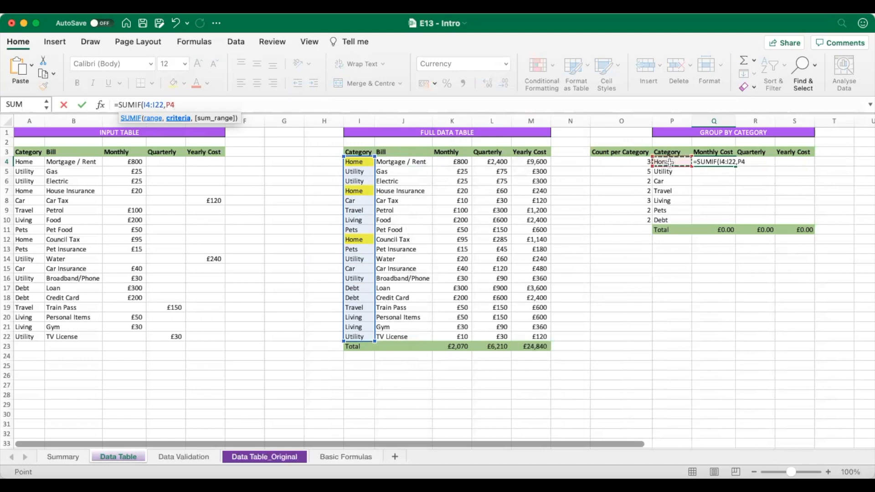
type(",")
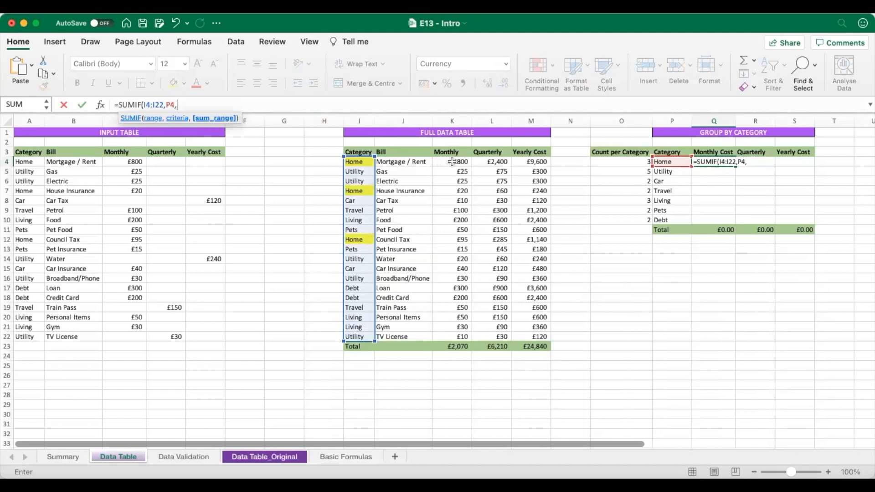
left_click_drag(449, 162, 457, 339)
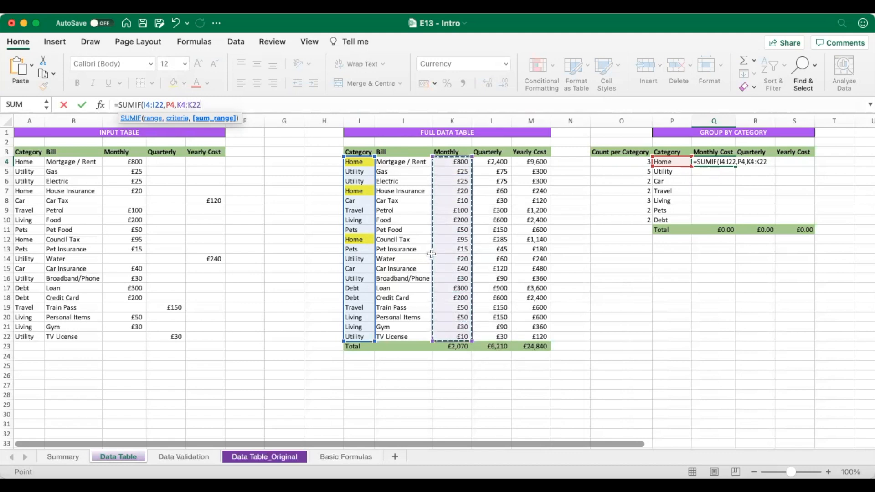
left_click(378, 106)
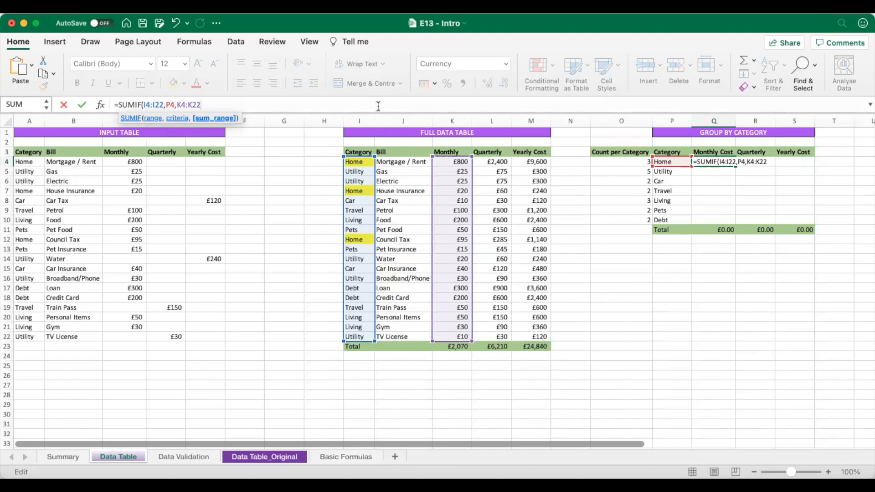
type(")")
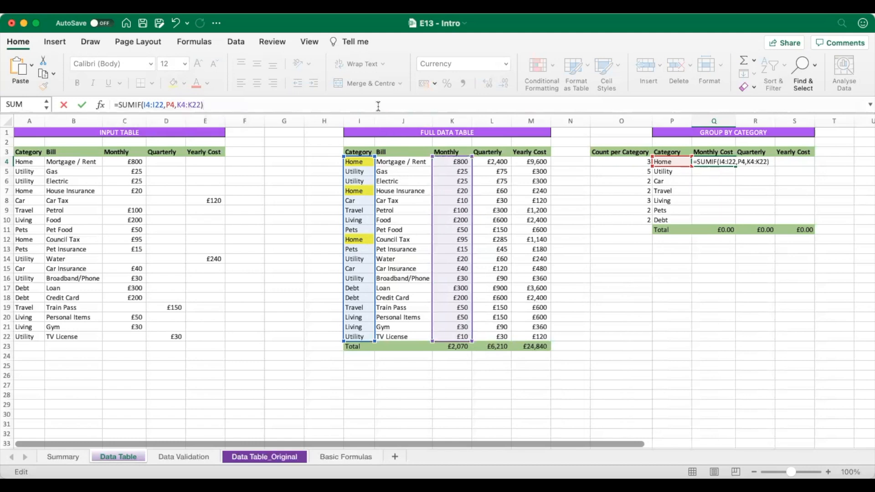
key("Return")
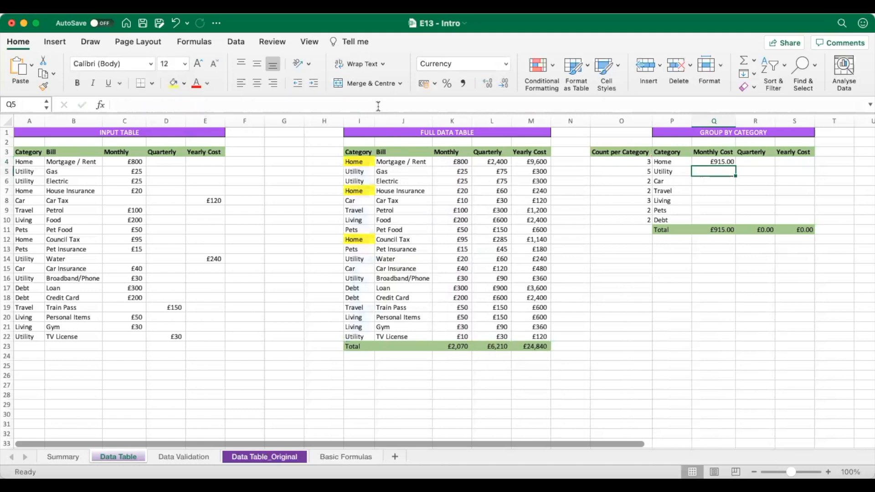
Step: Check the Home total in Q4 against the monthly amounts of the highlighted Home rows in K4, K7 and K12
left_click(714, 162)
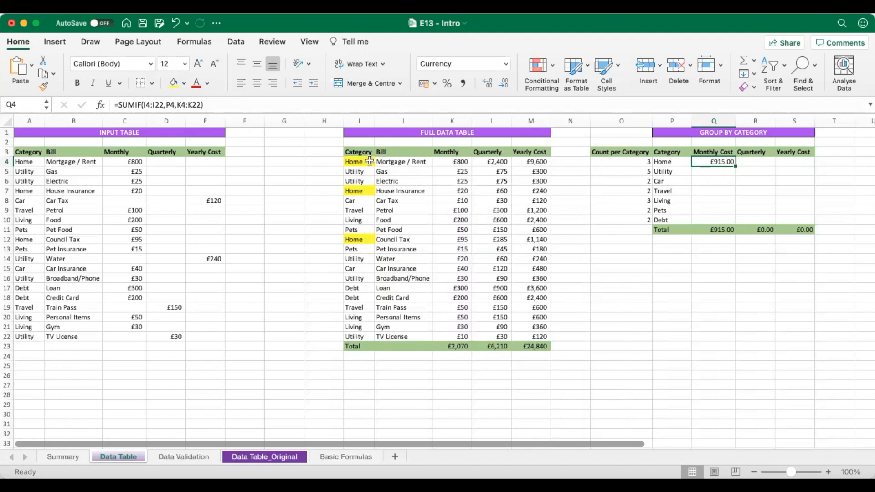
left_click(459, 162)
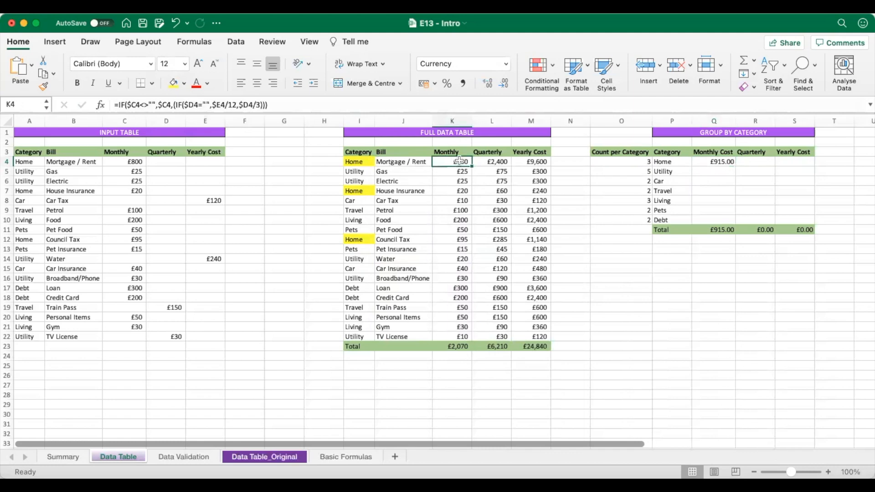
left_click(445, 194)
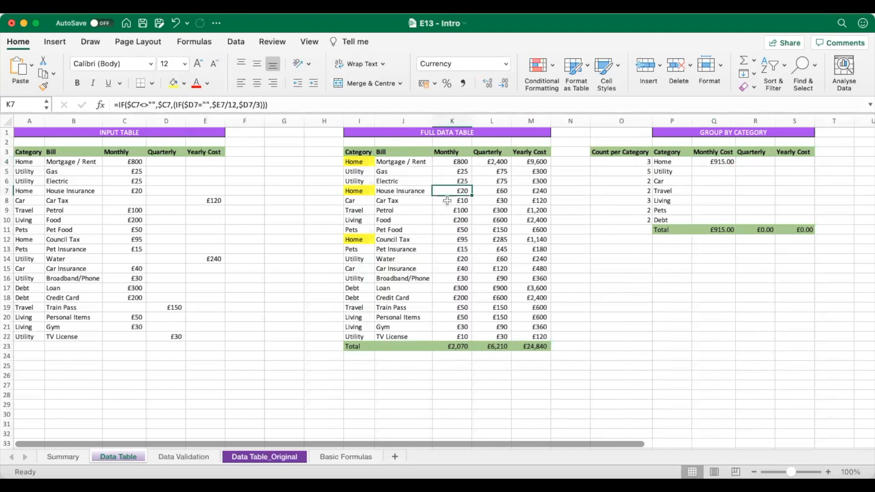
left_click(449, 240)
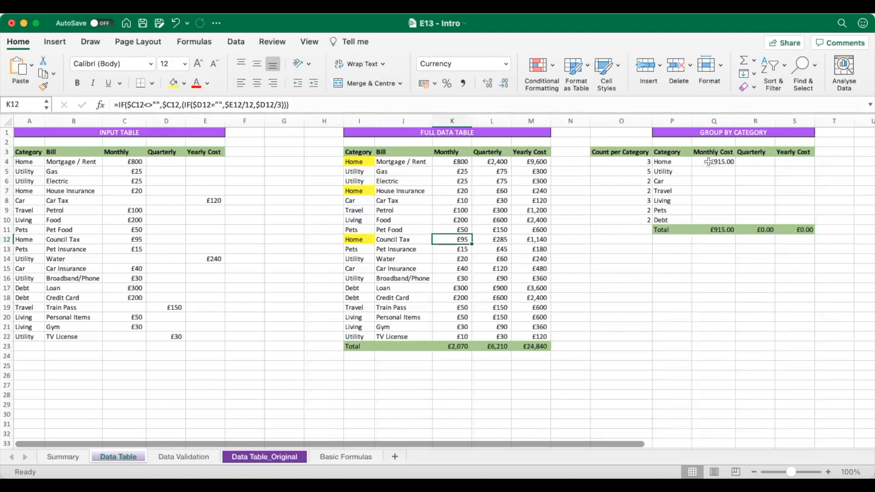
left_click(709, 162)
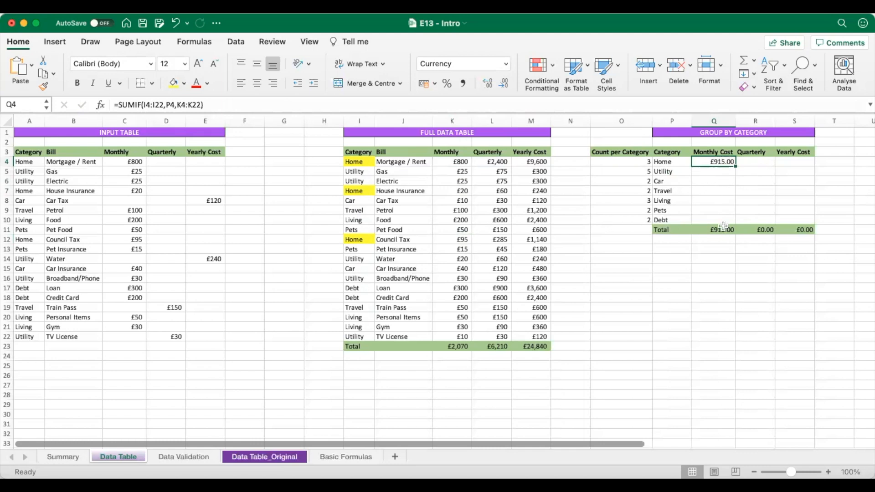
Step: Enter =SUMIF(I4:I22,P5,K4:K22) in cell Q5 to add up the monthly cost of the Utility category
left_click(711, 173)
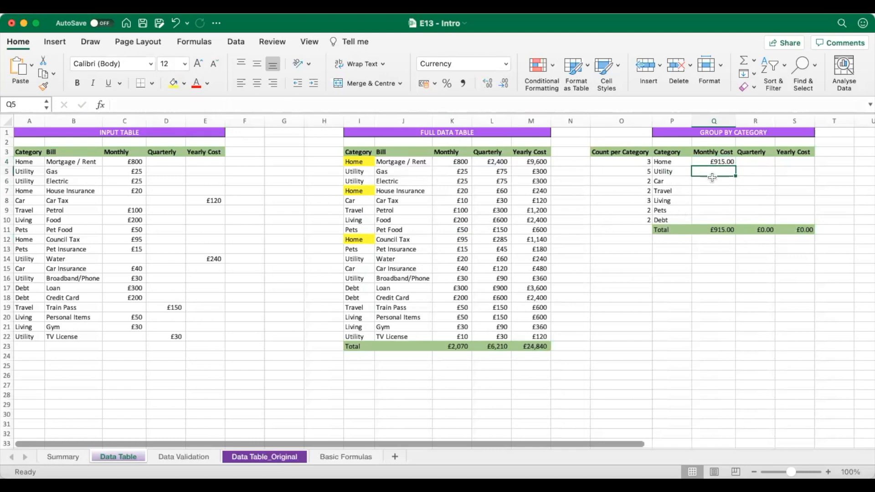
left_click(656, 104)
type("=")
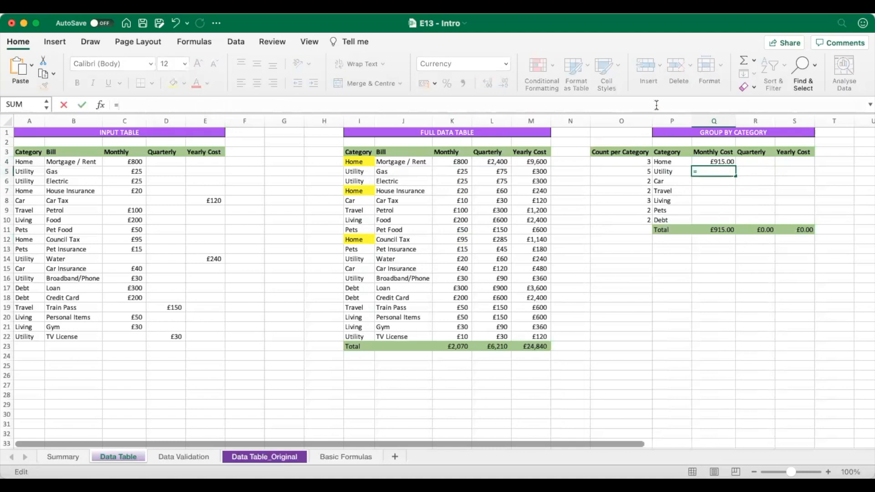
type("SUM")
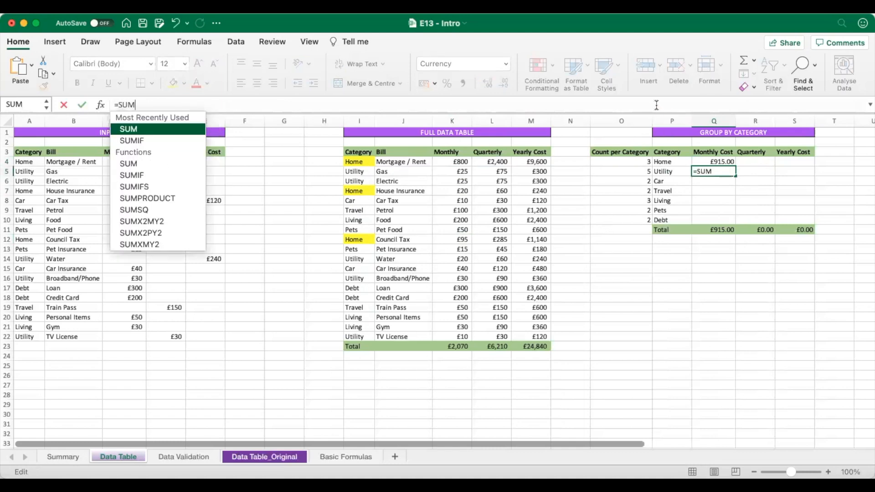
type("IF")
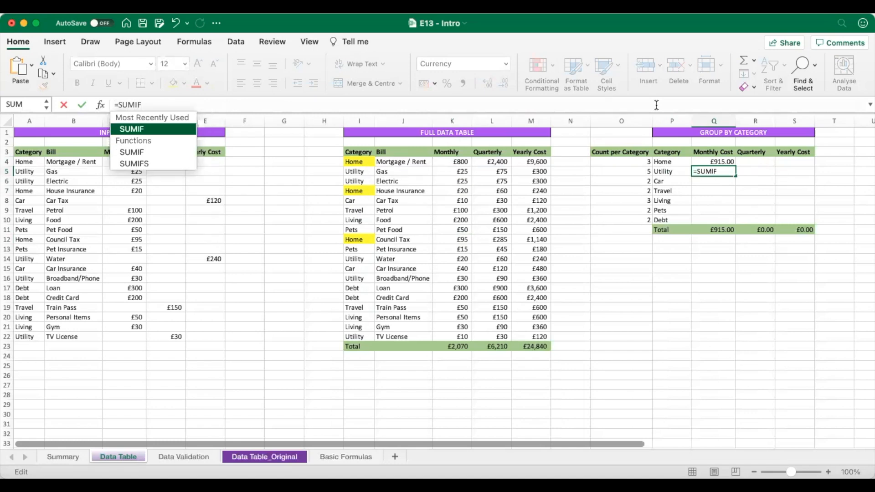
type("(")
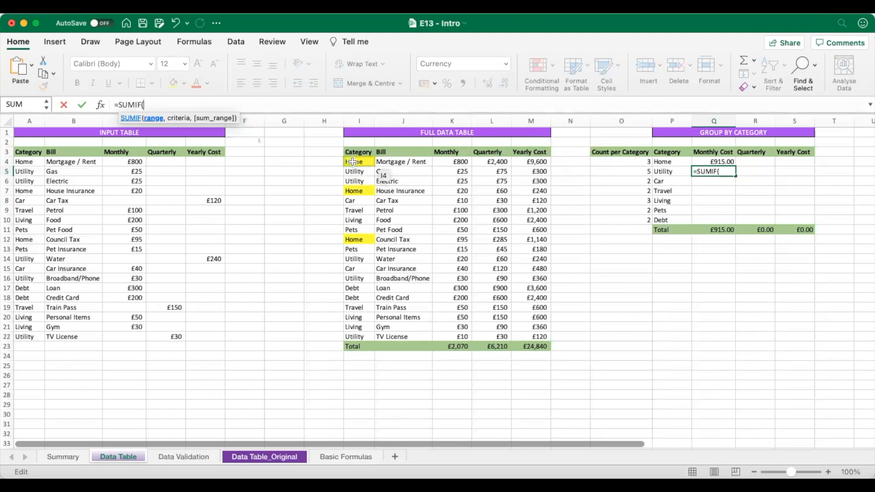
left_click_drag(354, 162, 353, 334)
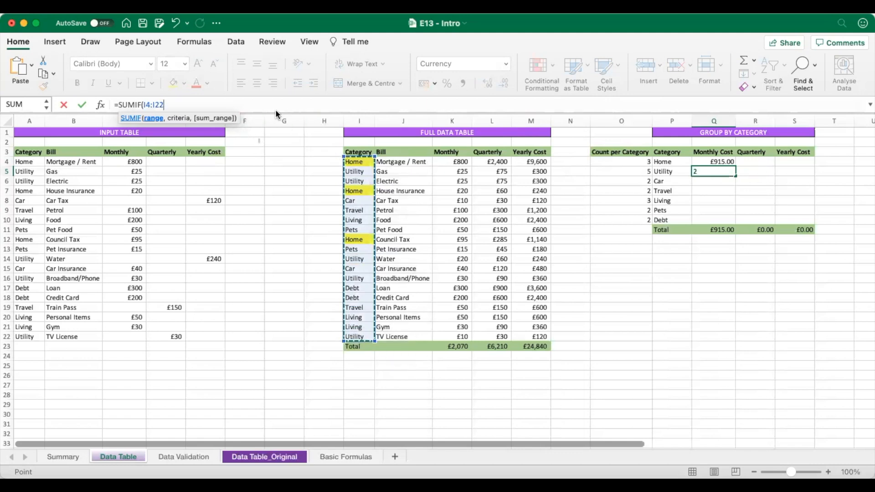
type(",")
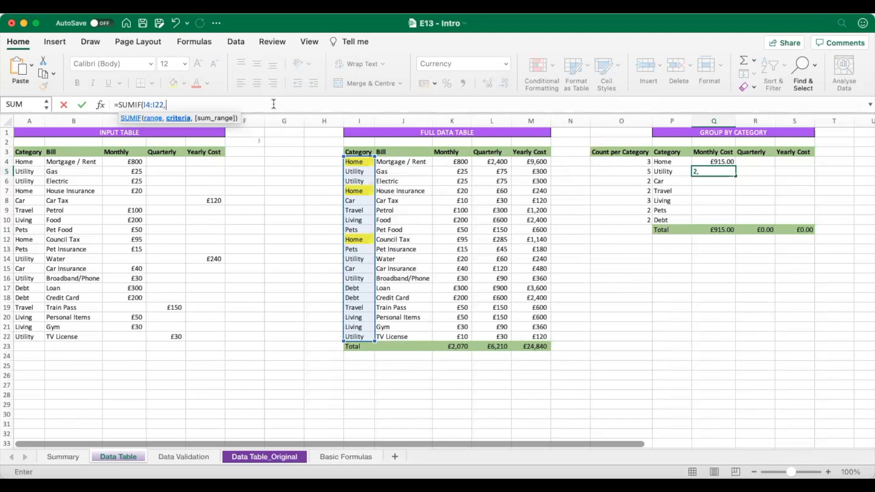
left_click(676, 172)
type(",")
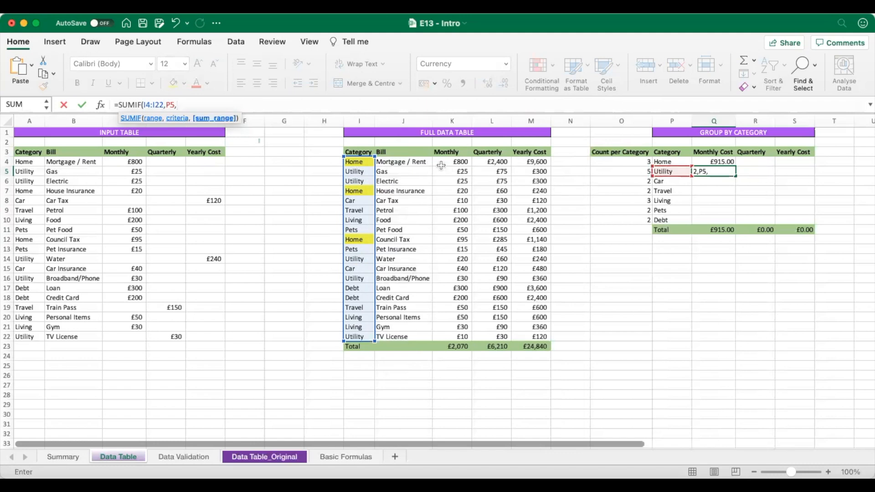
left_click_drag(440, 165, 447, 335)
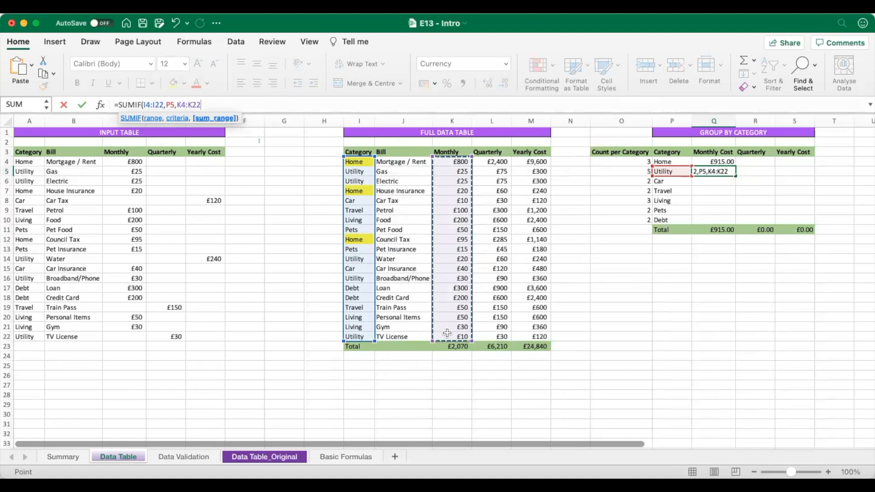
type(")")
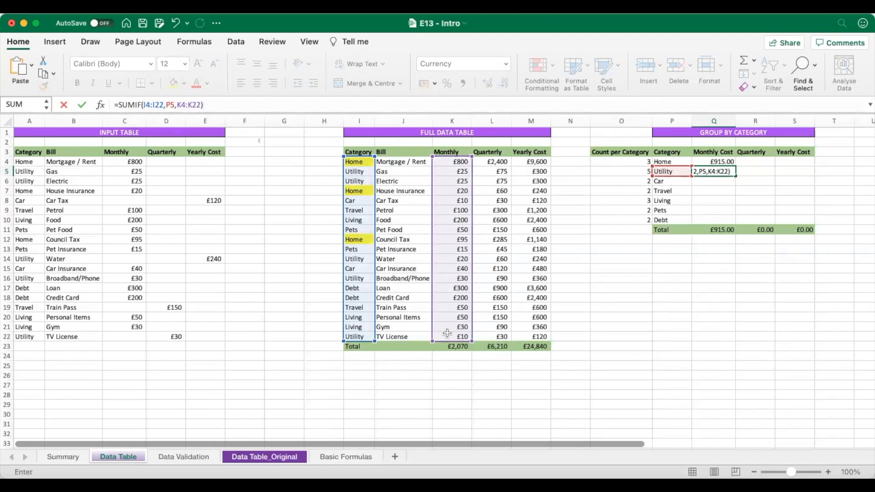
key("Return")
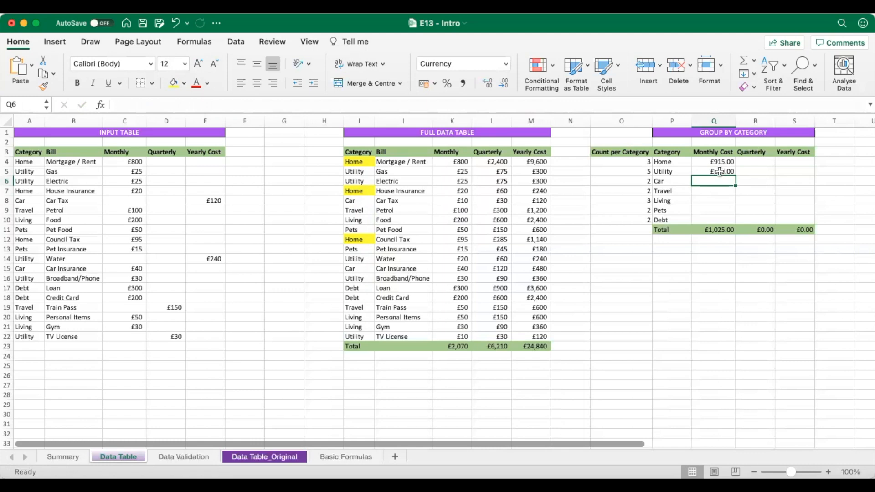
Step: Make both ranges absolute in the Utility formula in Q5 so it reads =SUMIF($I$4:$I$22,P5,$K$4:$K$22)
left_click(716, 171)
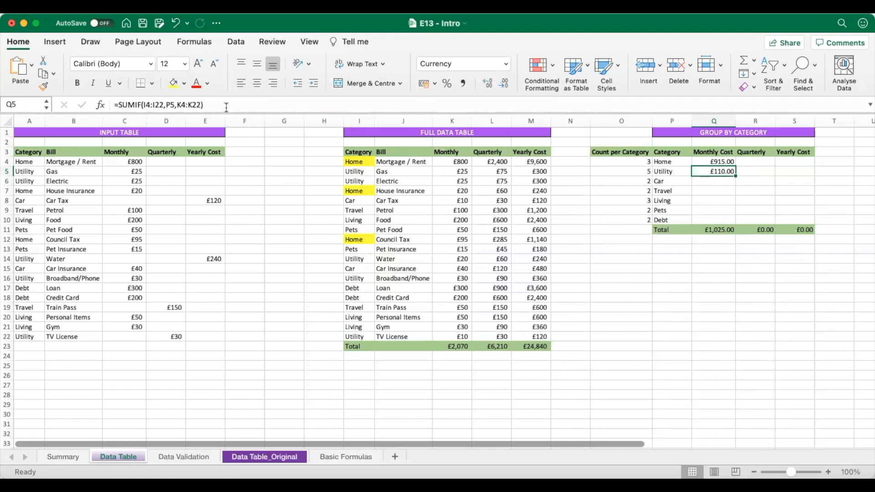
left_click(146, 105)
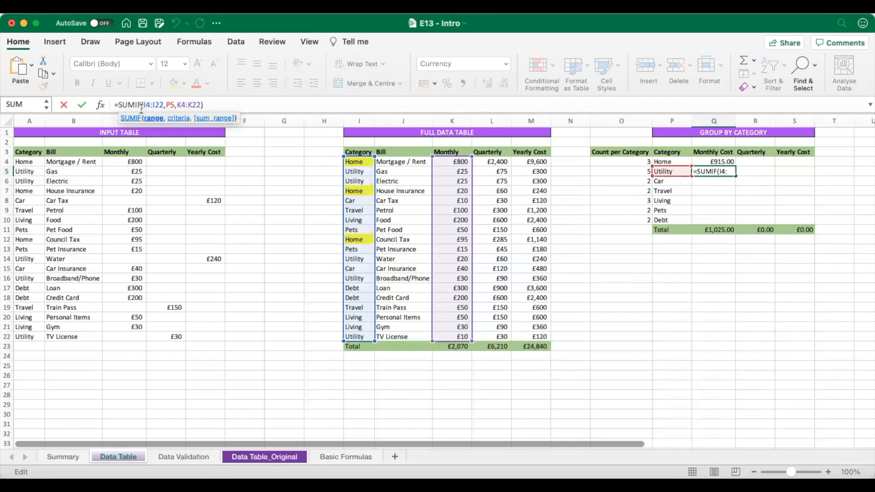
key("F4")
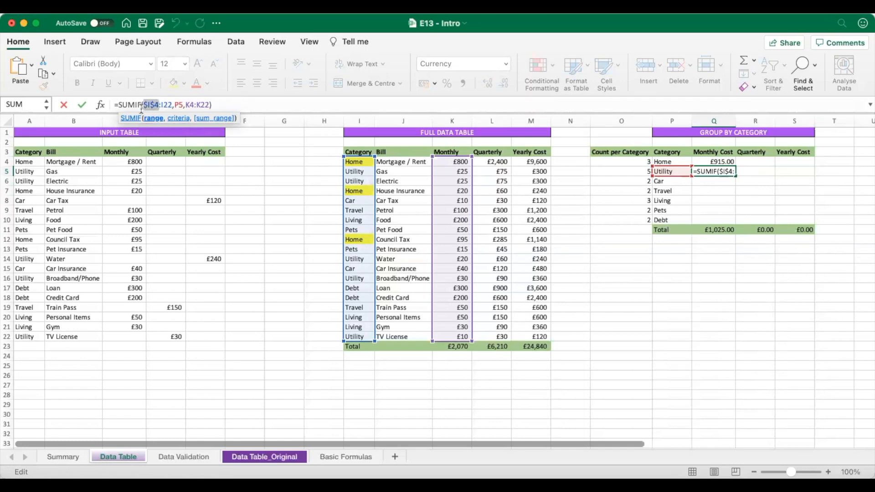
left_click(165, 104)
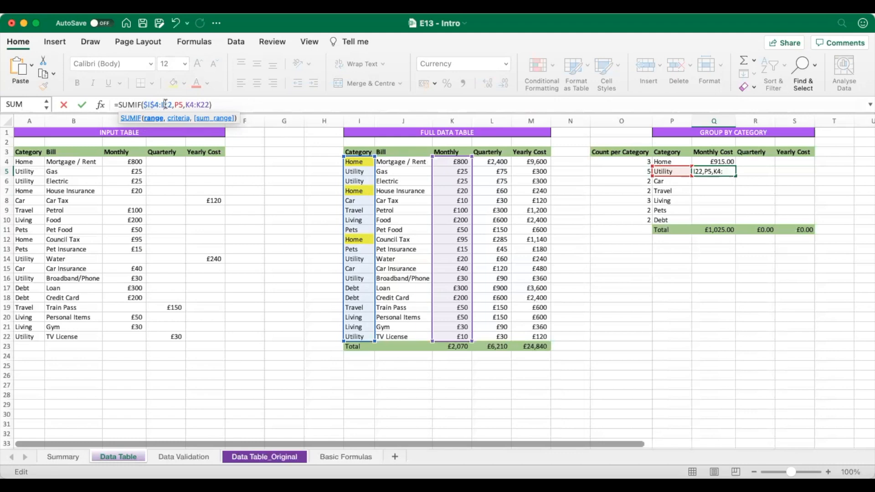
key("F4")
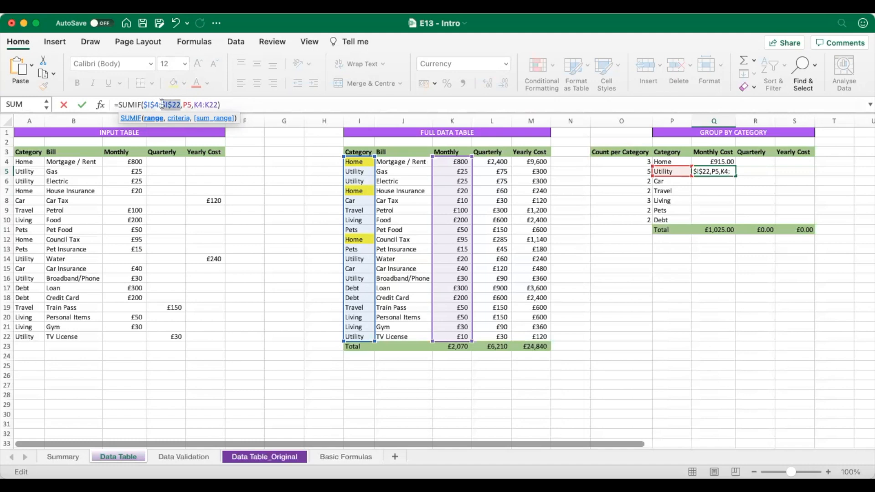
left_click(195, 105)
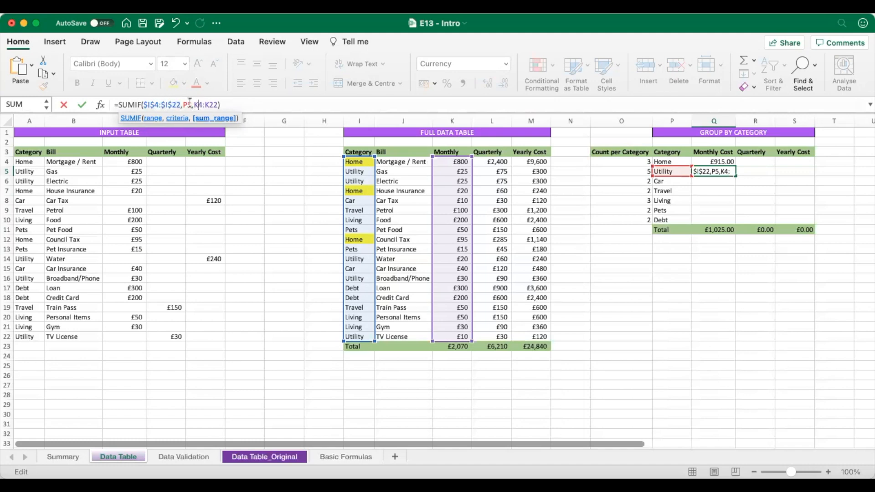
key("F4")
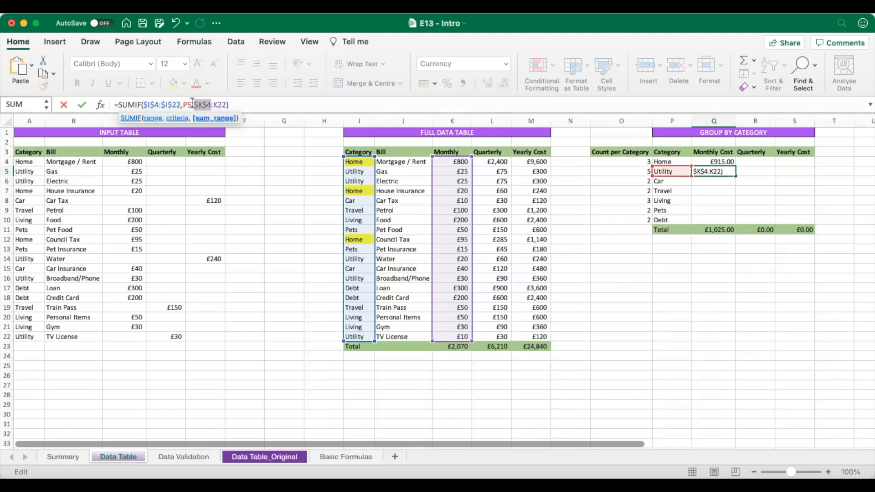
left_click(222, 105)
key("F4")
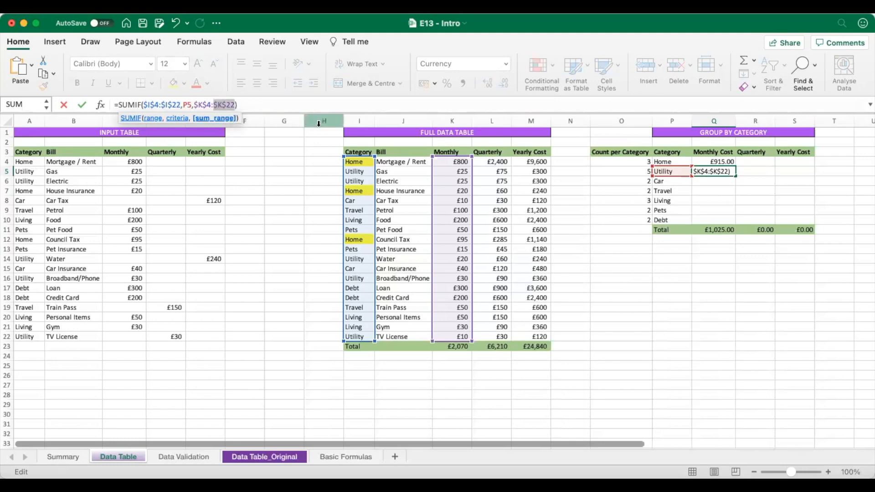
key("Return")
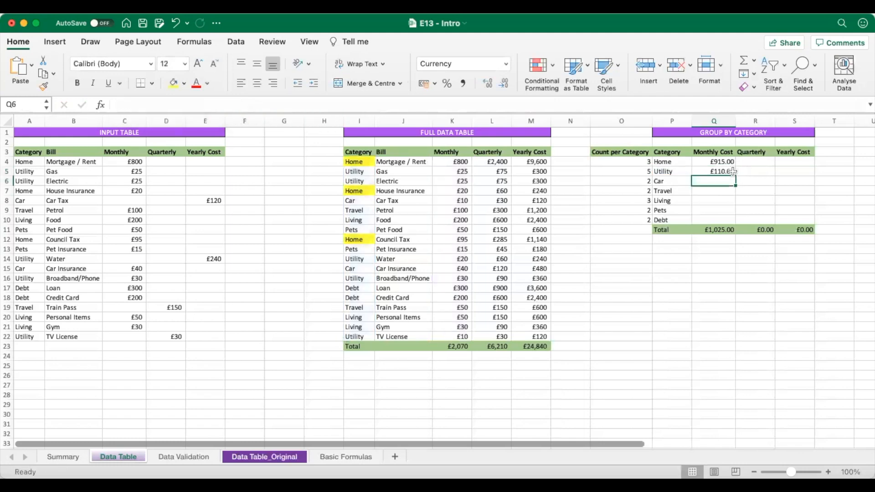
Step: Fill the SUMIF formula from Q5 down to Q10 and review the copied formula's references in the Debt row
left_click(731, 173)
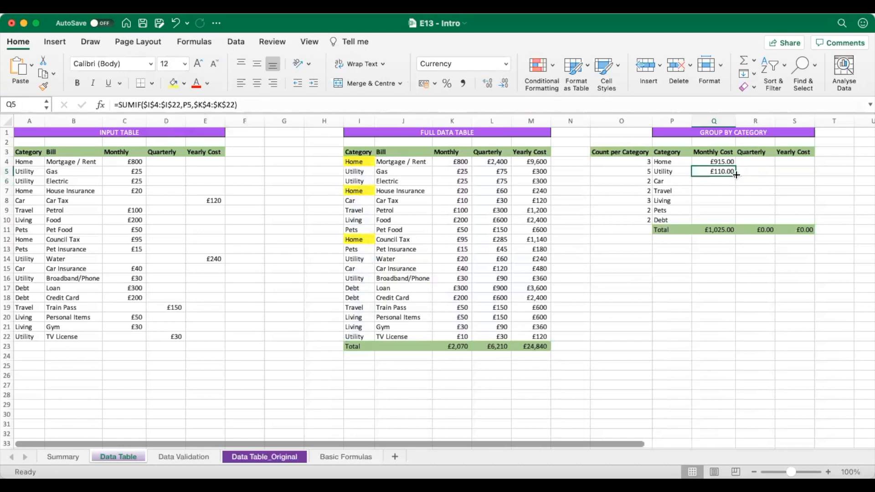
left_click_drag(736, 176, 736, 220)
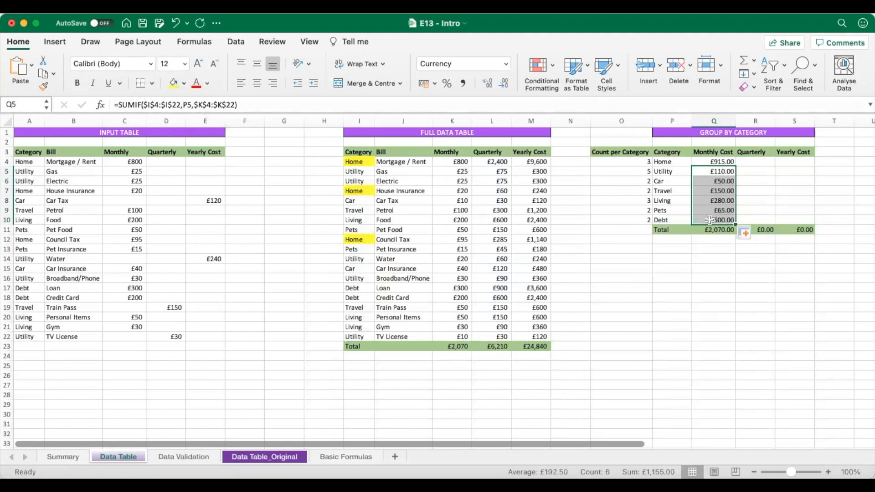
left_click(704, 220)
double_click(705, 220)
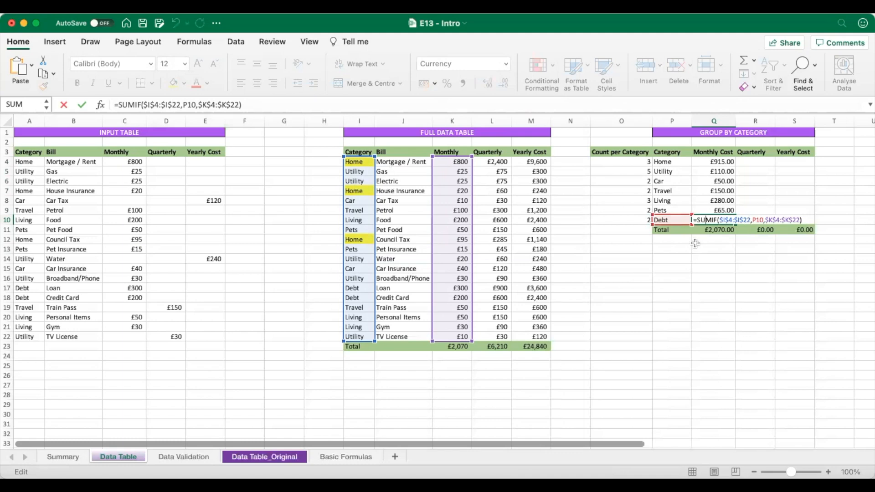
key("Return")
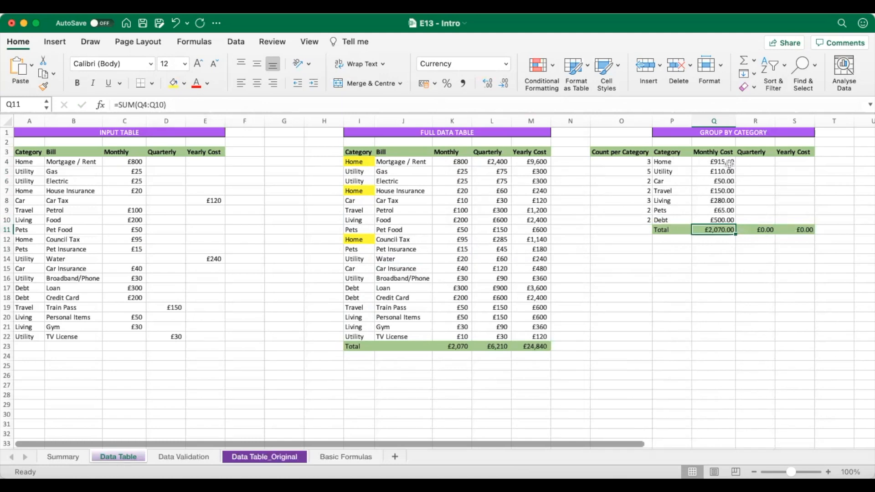
Step: Replace the P4 criterion in the Q4 SUMIF formula with the text "Home", giving =SUMIF(I4:I22,"Home",K4:K22)
left_click(730, 162)
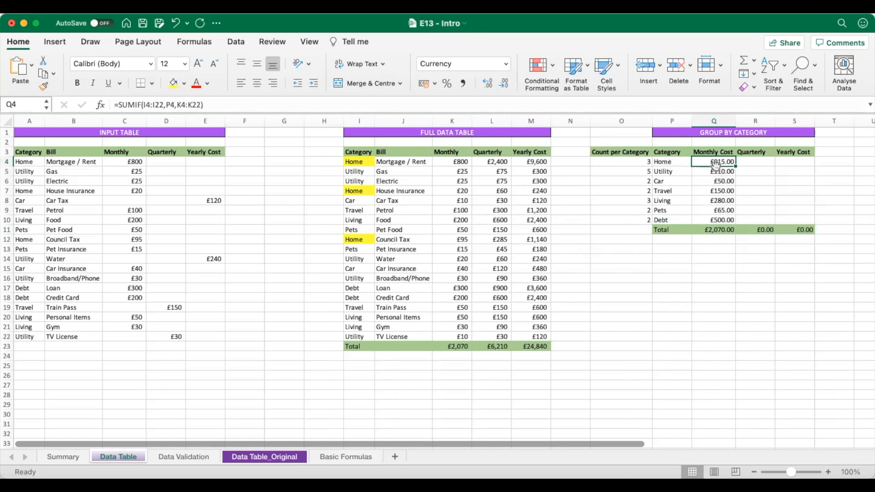
left_click(175, 105)
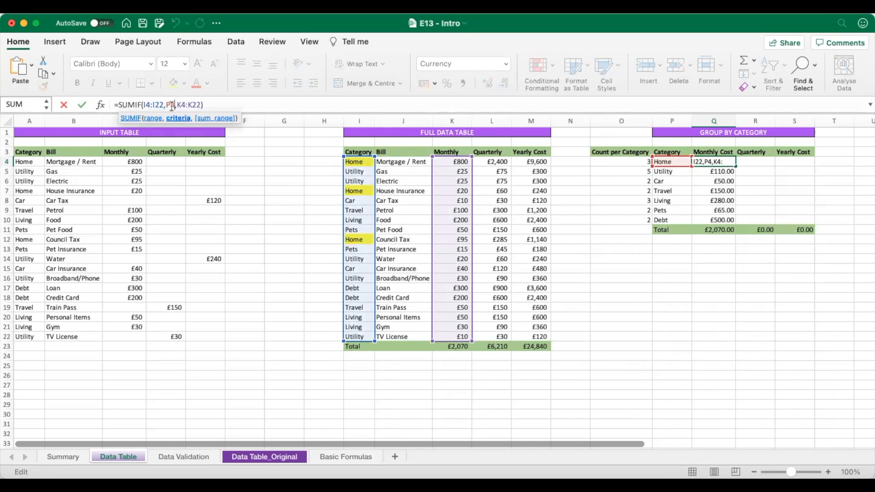
left_click(173, 106)
key("BackSpace")
key("BackSpace")
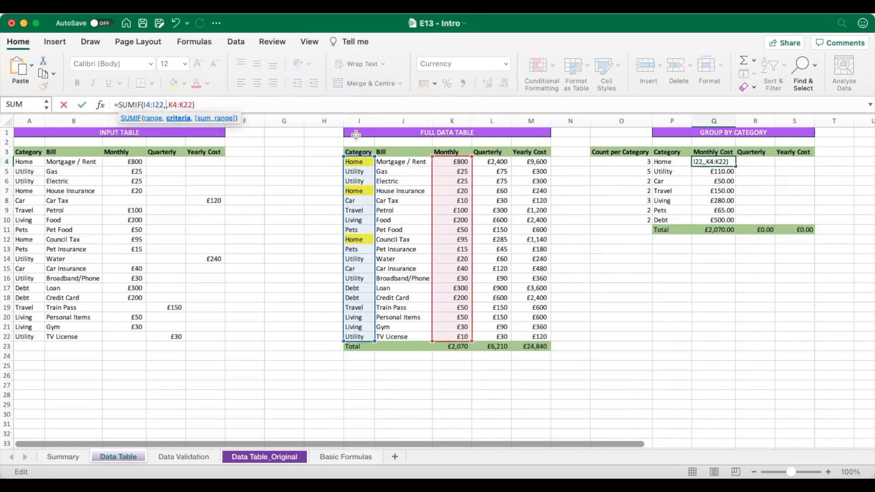
type("\"Home")
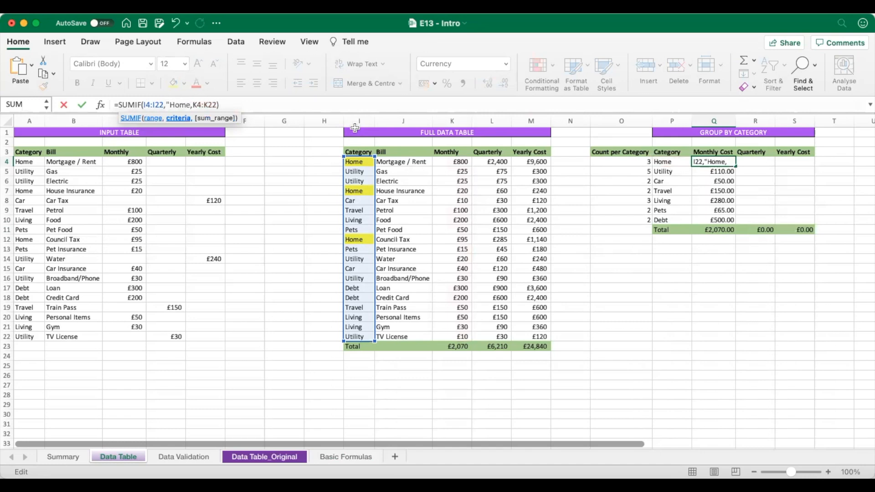
type("\"")
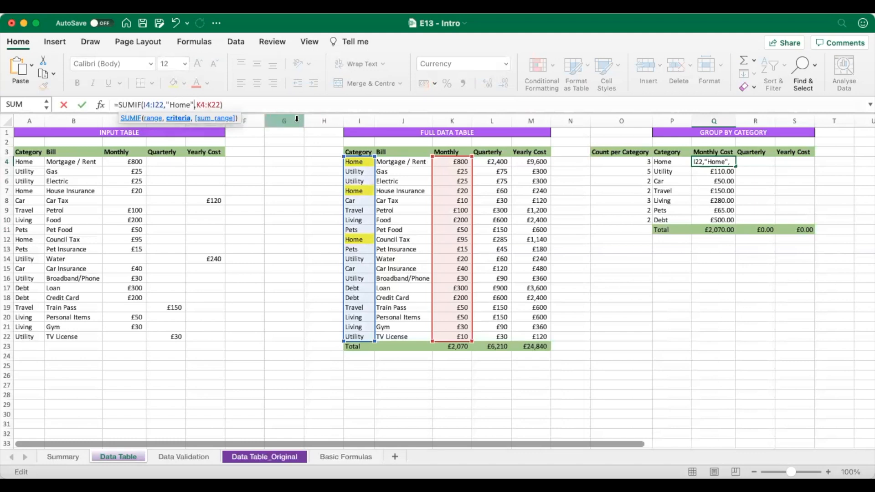
key("Return")
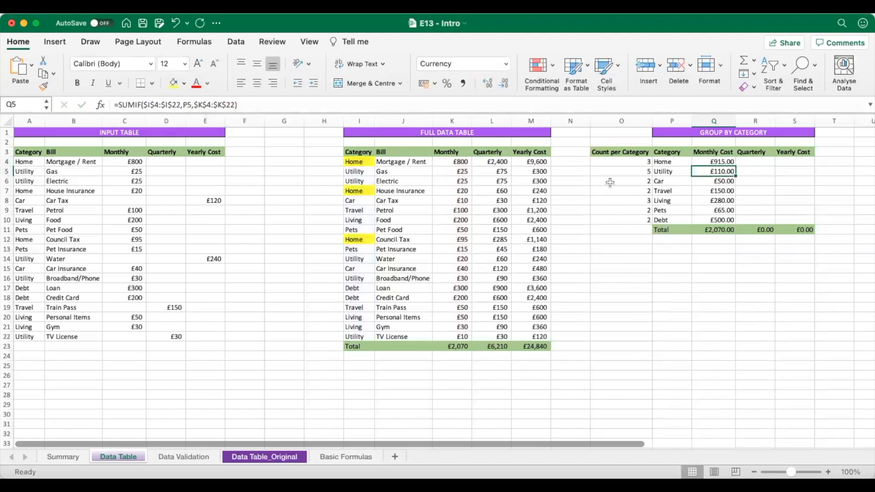
Step: Replace the typed "Home" criterion in the Q4 formula with a reference to cell P4
left_click(702, 162)
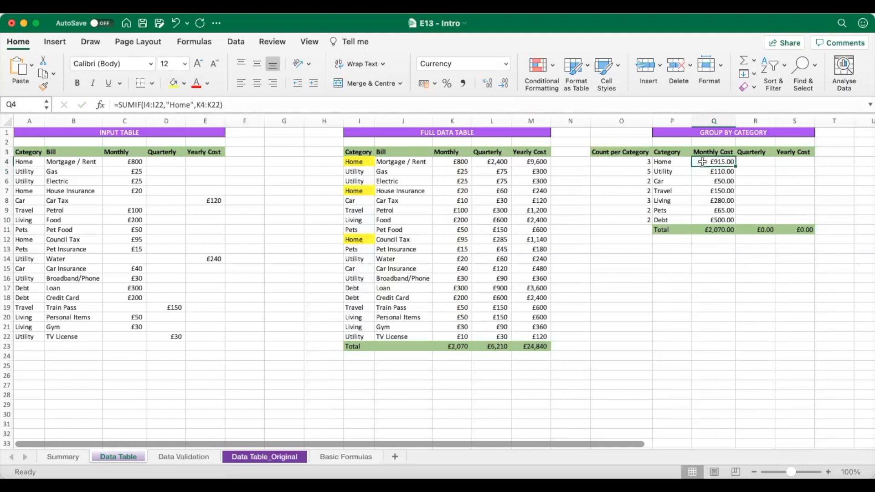
left_click_drag(192, 101, 171, 100)
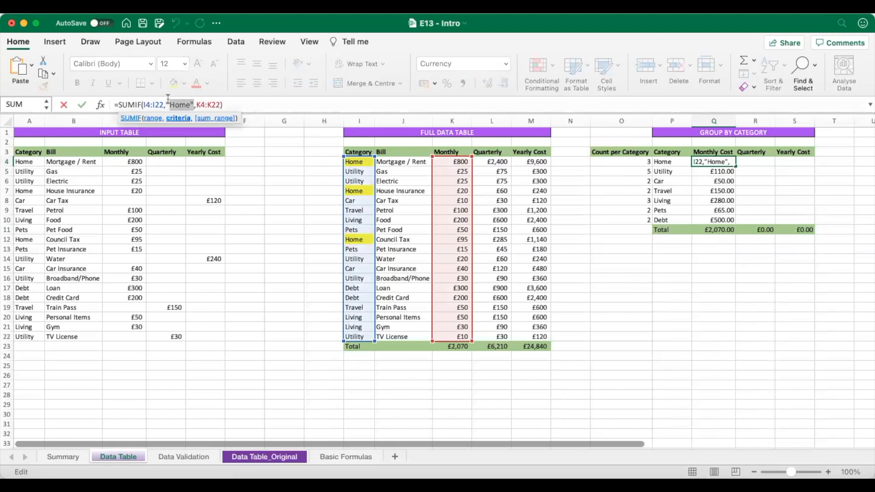
key("BackSpace")
key("BackSpace")
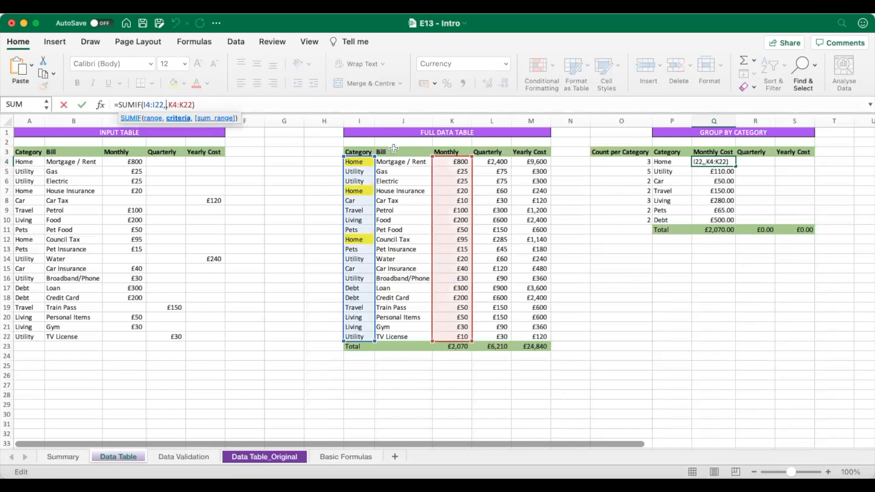
left_click(662, 162)
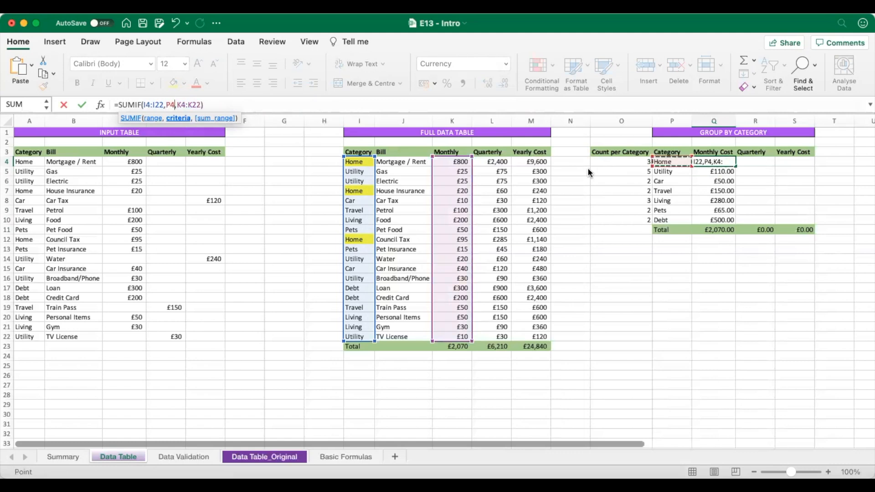
key("Return")
Step: Compare the SUMIF formulas in cells Q4 and Q5 for their relative and absolute ranges
left_click(726, 162)
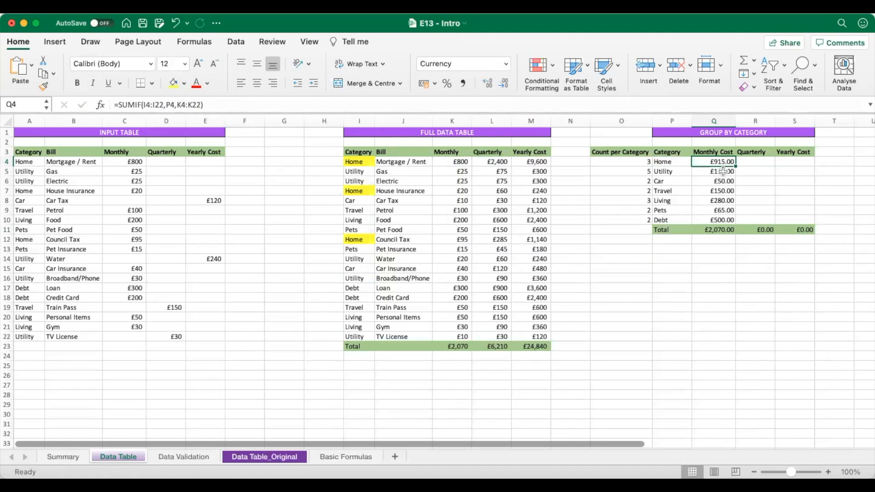
left_click(723, 171)
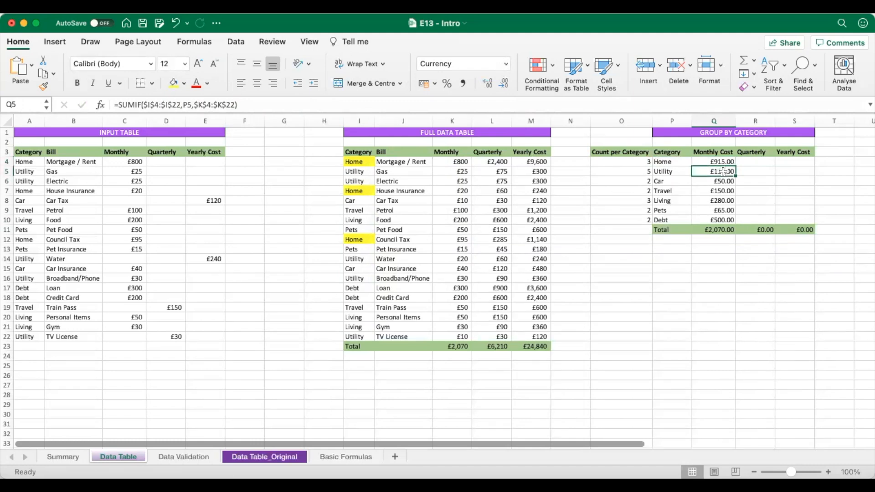
left_click(721, 164)
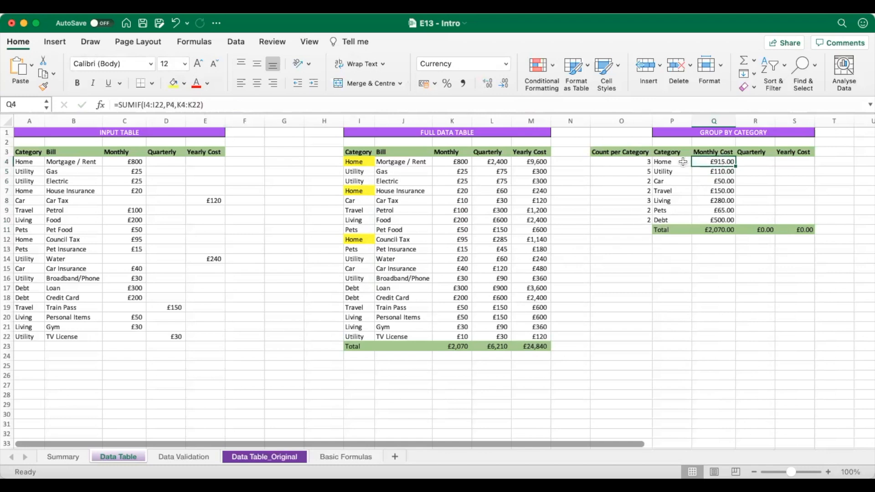
Step: Swap two category labels in the Group by Category table by entering Debt in P4 and Home in P10
left_click(679, 159)
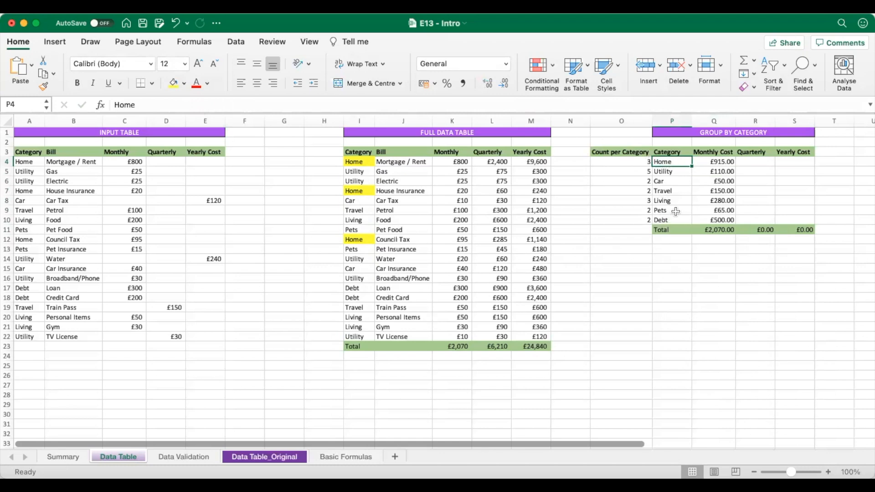
type("Debt")
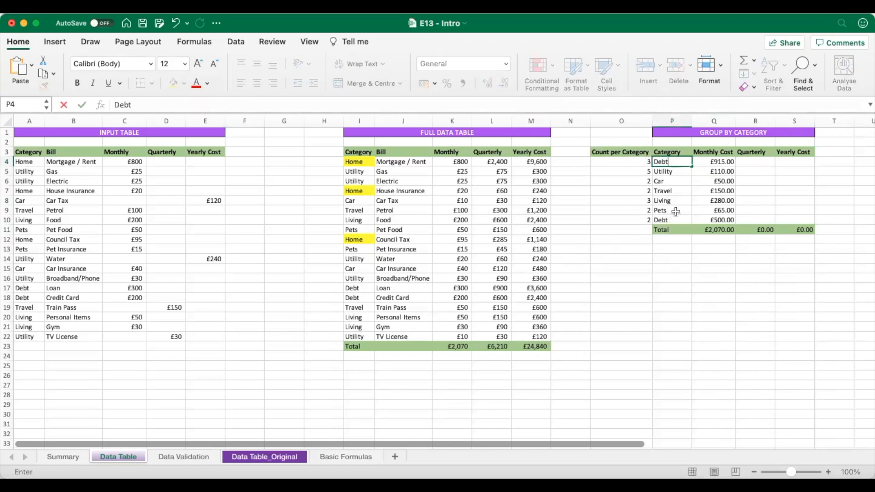
key("Return")
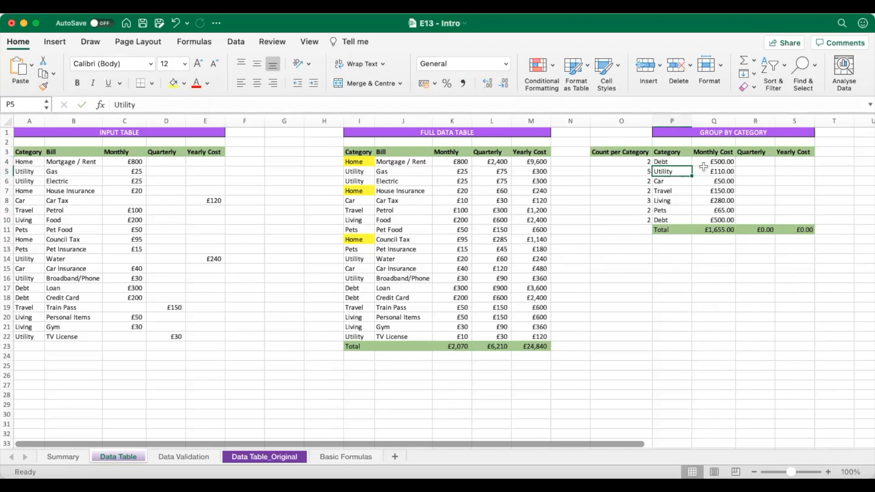
left_click(704, 163)
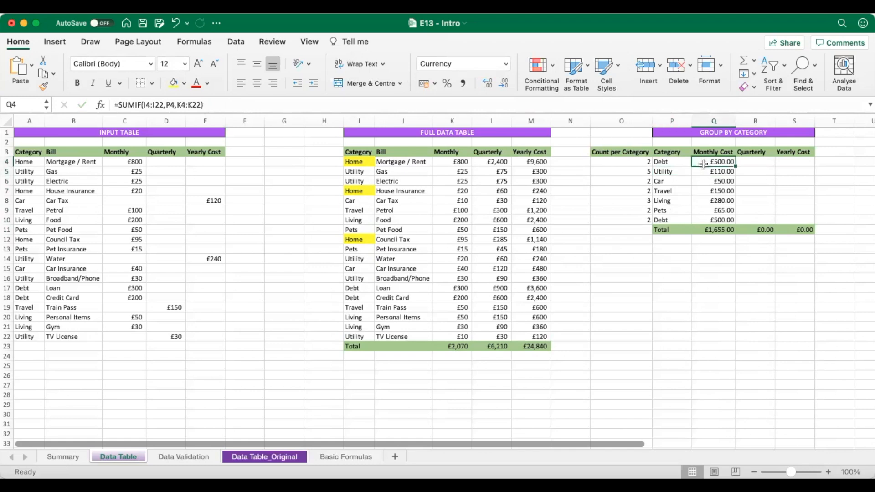
left_click(678, 220)
type("Home")
key("Return")
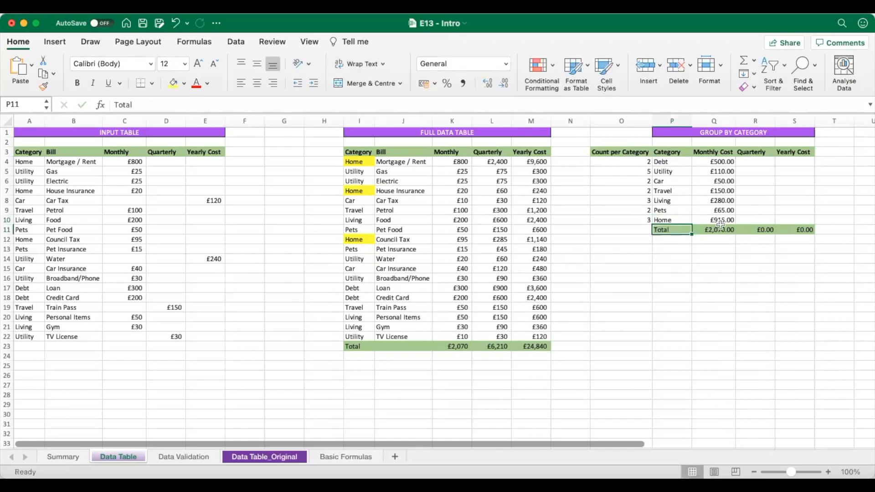
Step: Restore the original category labels by entering Debt in P10 and Home in P4
left_click(685, 221)
type("Debt")
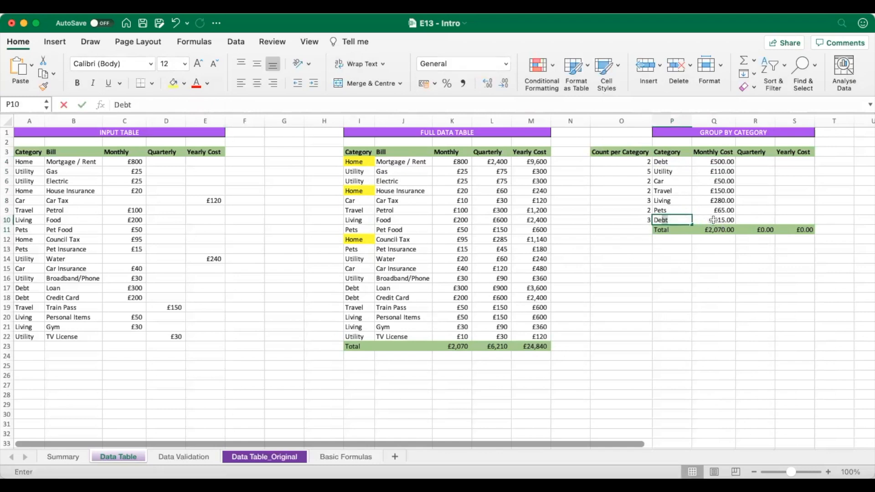
key("Return")
left_click(673, 162)
type("Home")
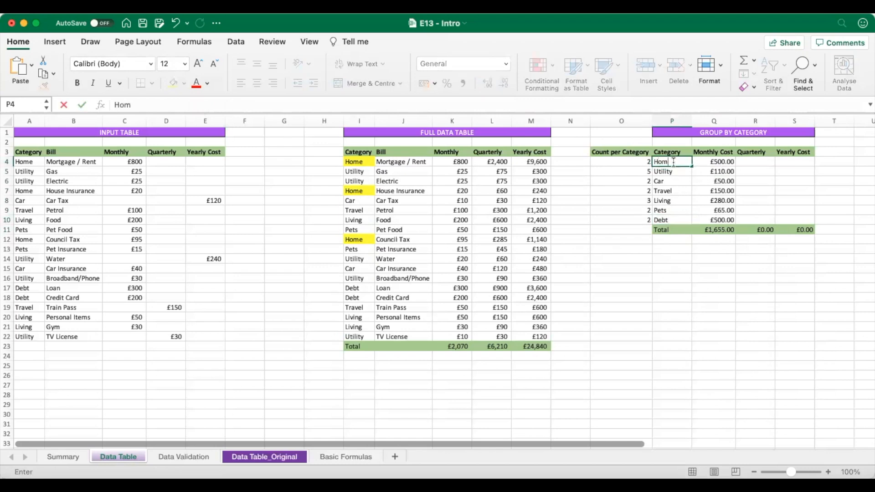
key("Return")
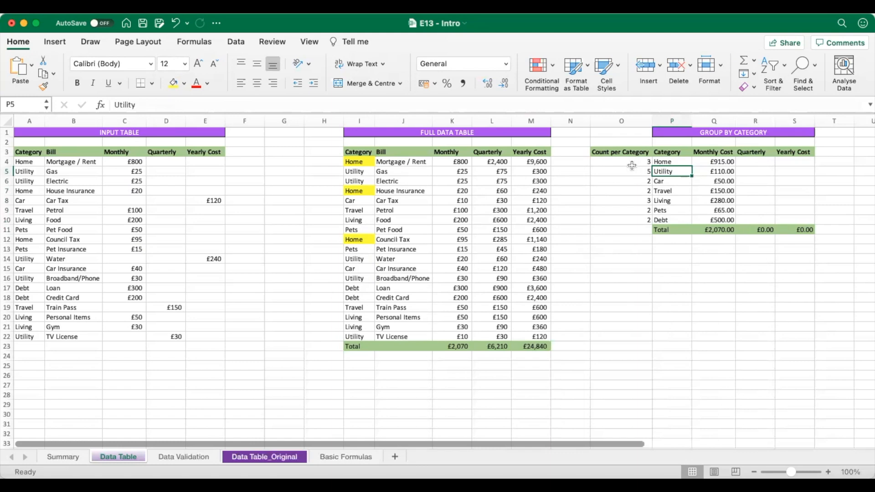
Step: Review the COUNTIF formula in O4, then the arguments of the SUMIF formula in A13 on the Basic Formulas sheet
left_click(633, 165)
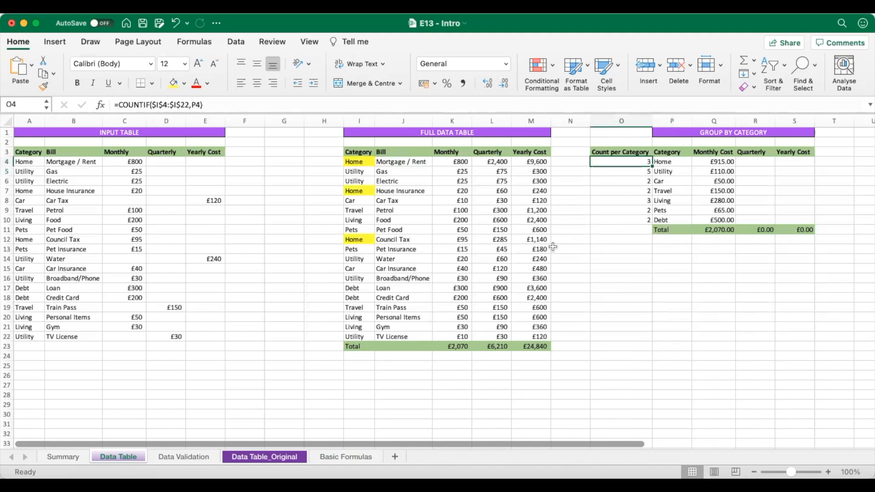
left_click(332, 457)
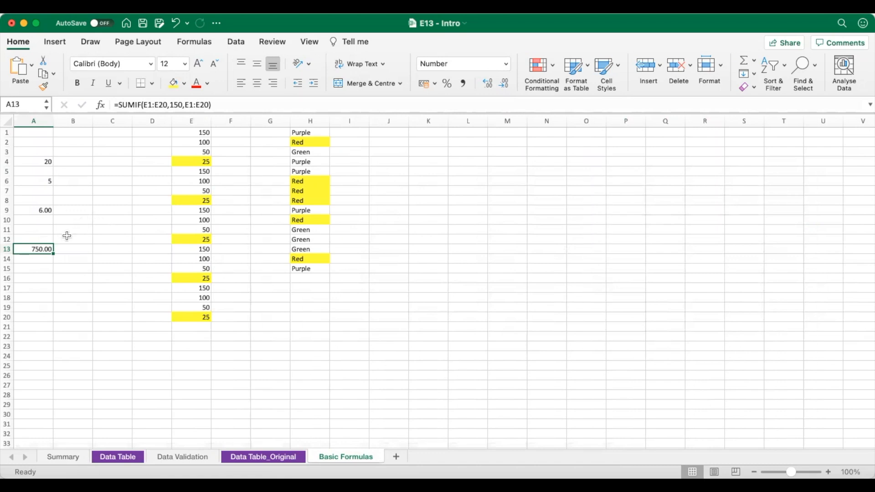
left_click(224, 105)
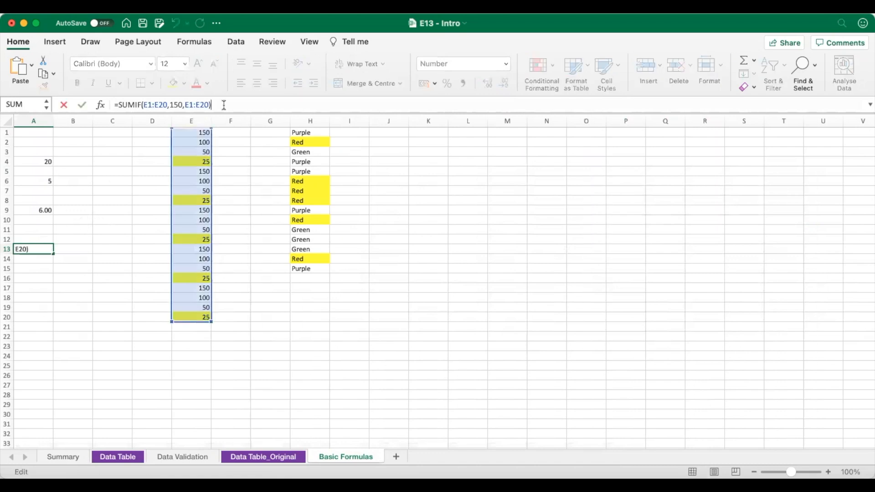
left_click(205, 105)
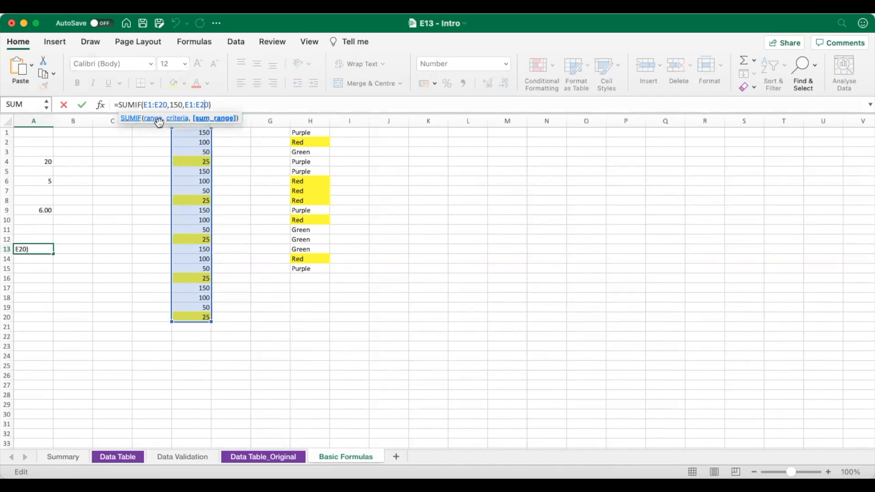
left_click(223, 105)
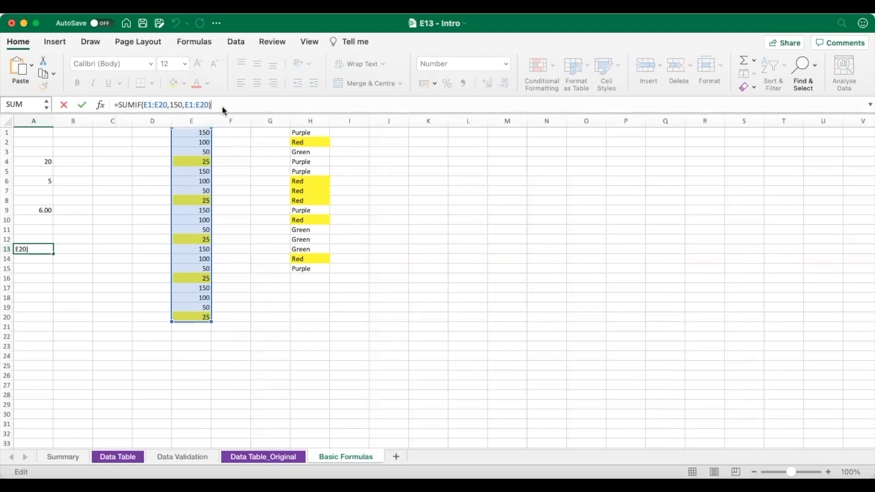
key("Return")
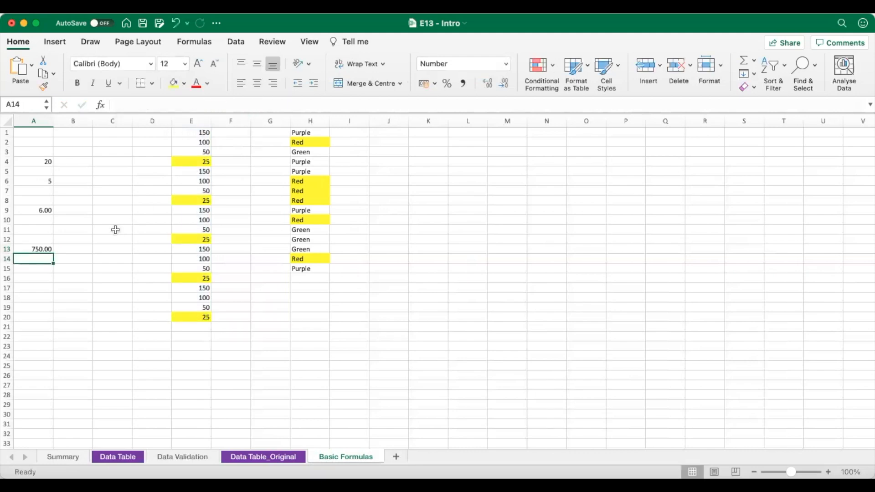